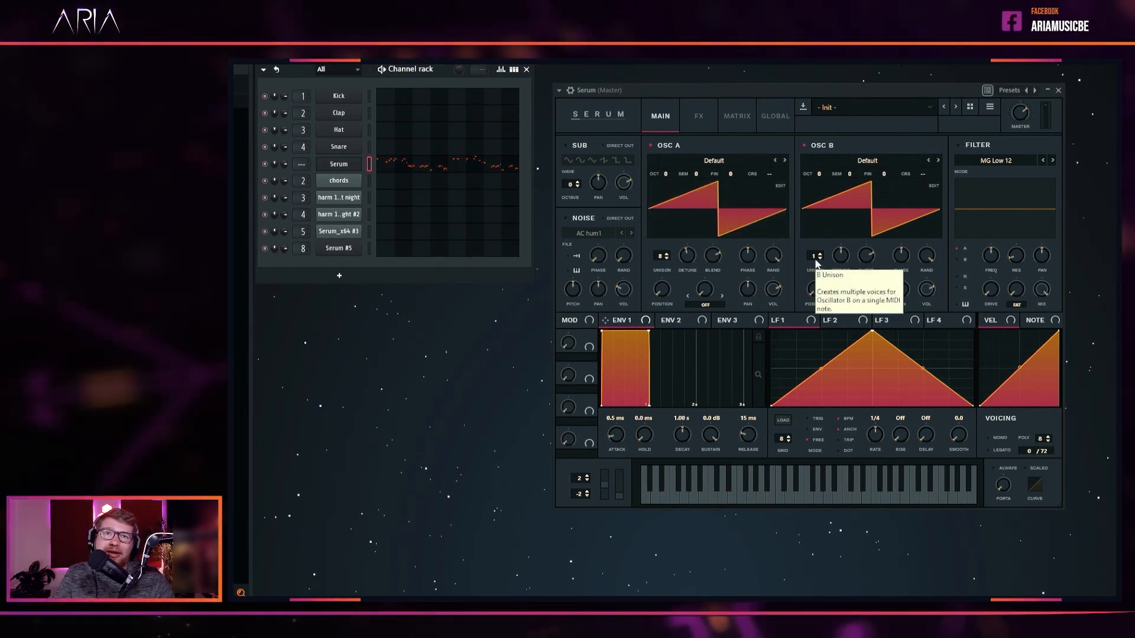
Set oscillator B to 8 unison voices and adjust its unison detune.
drag(815, 264, 844, 252)
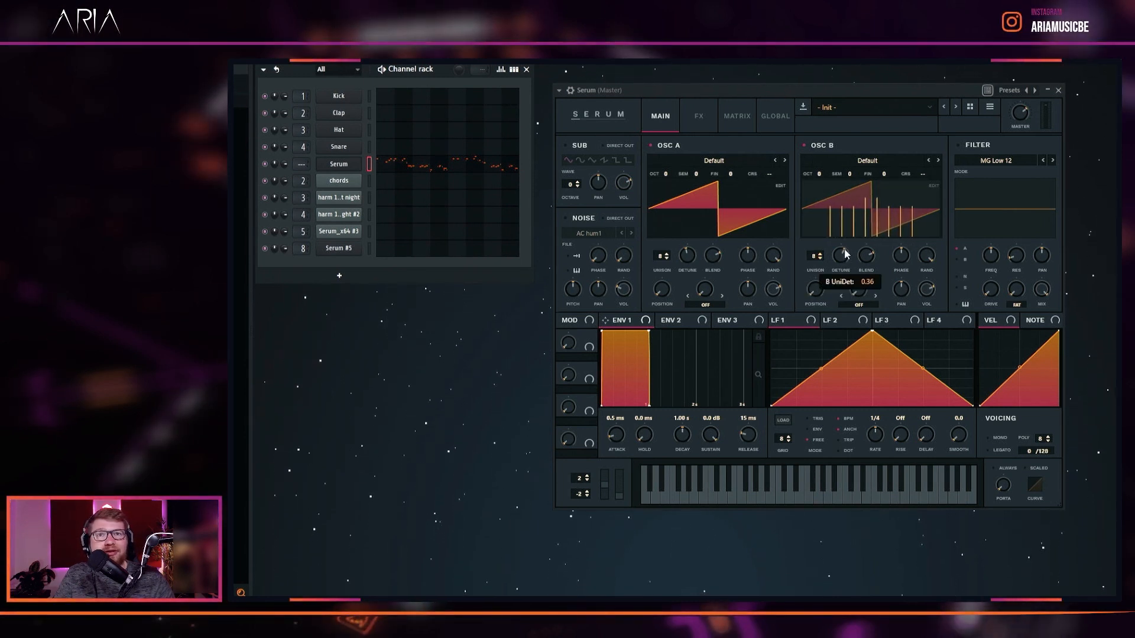
Shape Env 2 with 0 ms attack, 29 ms decay, 0% sustain and 0 ms release.
click(671, 320)
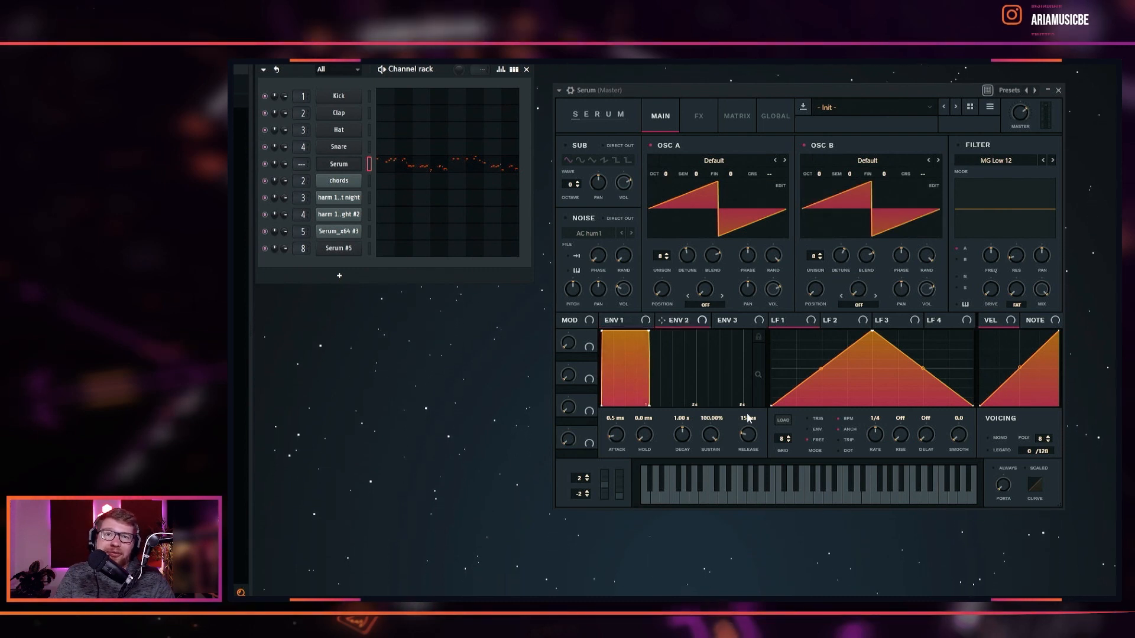
mouse_move(748, 447)
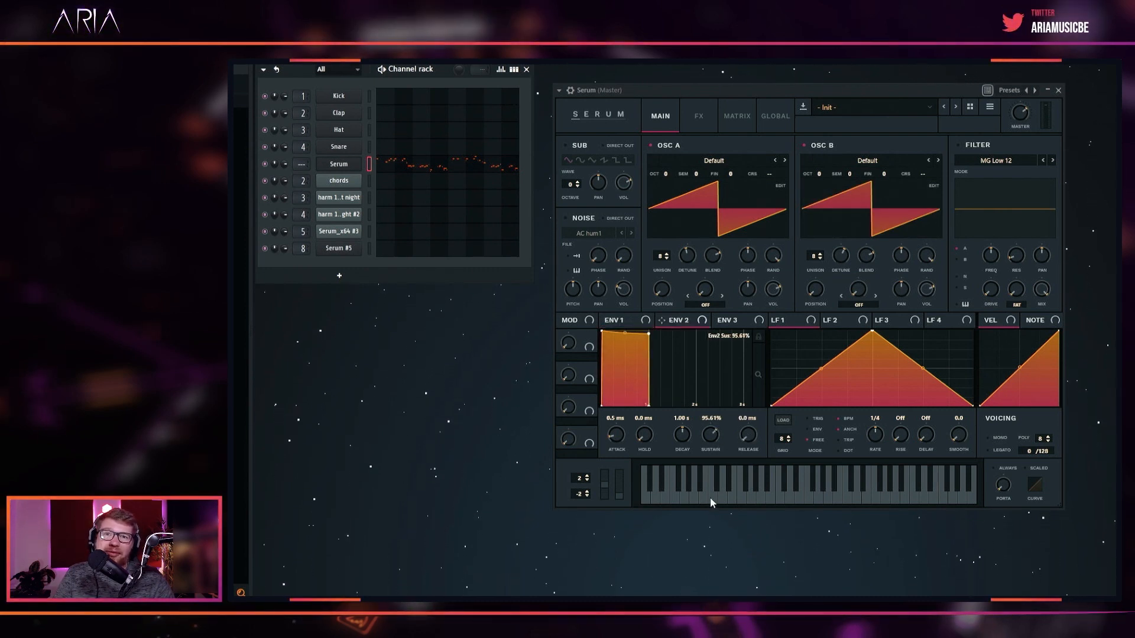
double_click(681, 436)
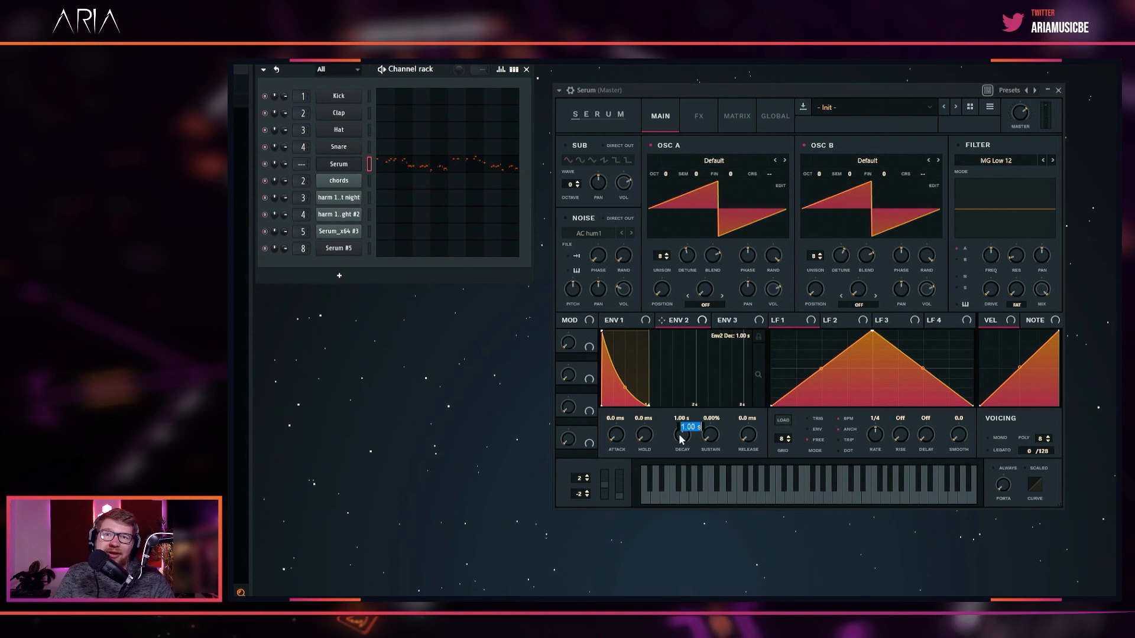
text(29)
key(Return)
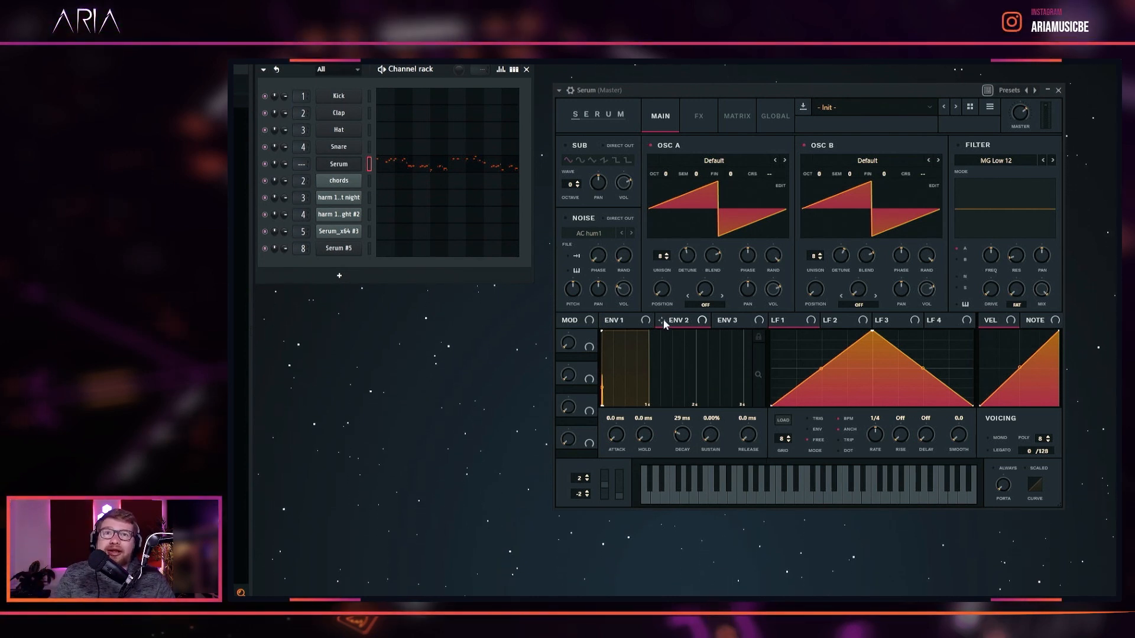
Modulate oscillator A's coarse pitch with Env 2 and give that routing a small negative amount.
drag(663, 321, 712, 272)
drag(767, 175, 768, 174)
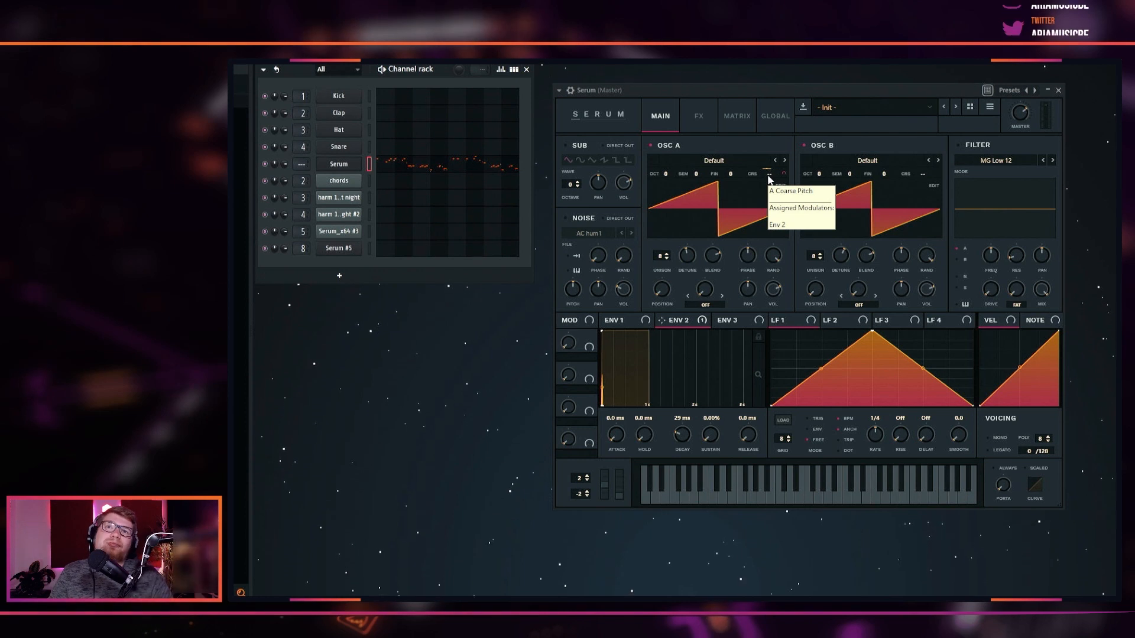
click(734, 118)
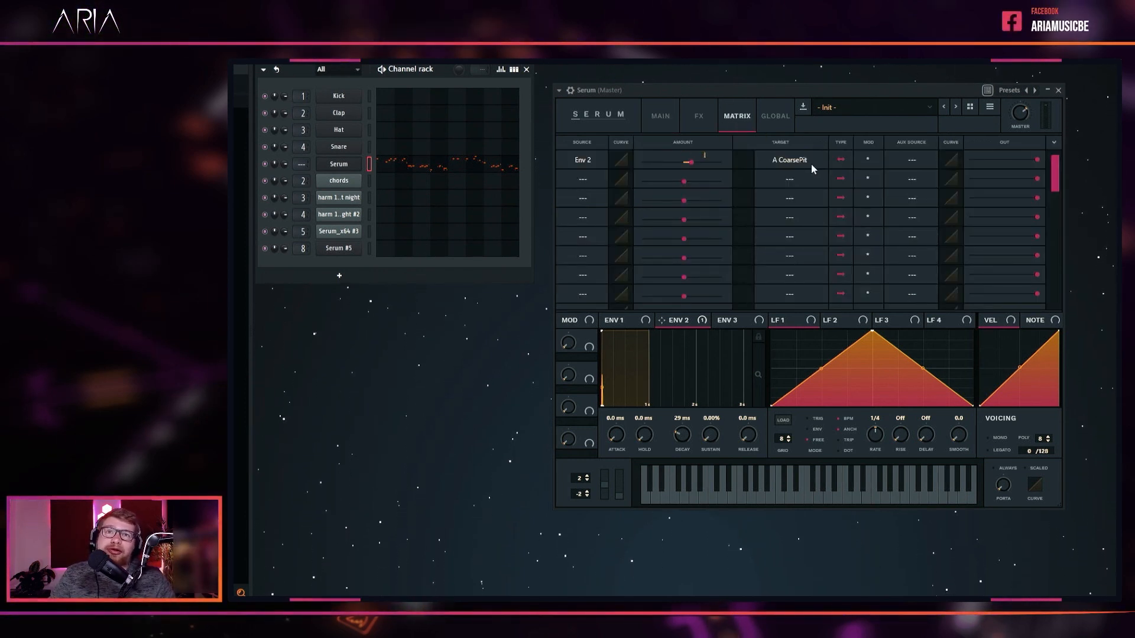
click(841, 160)
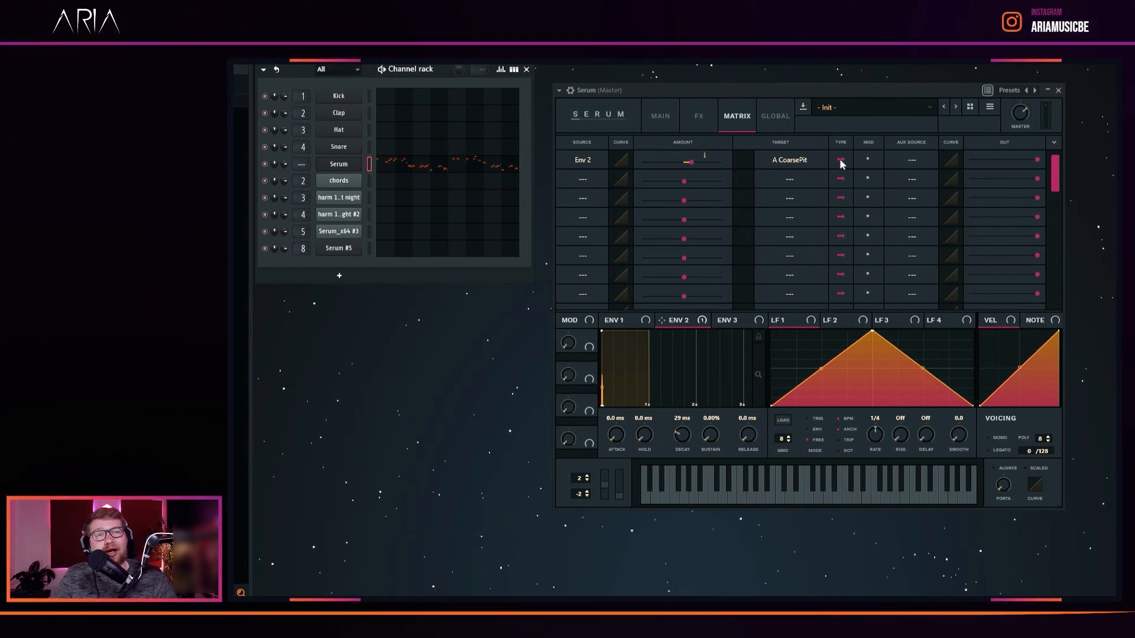
mouse_move(693, 167)
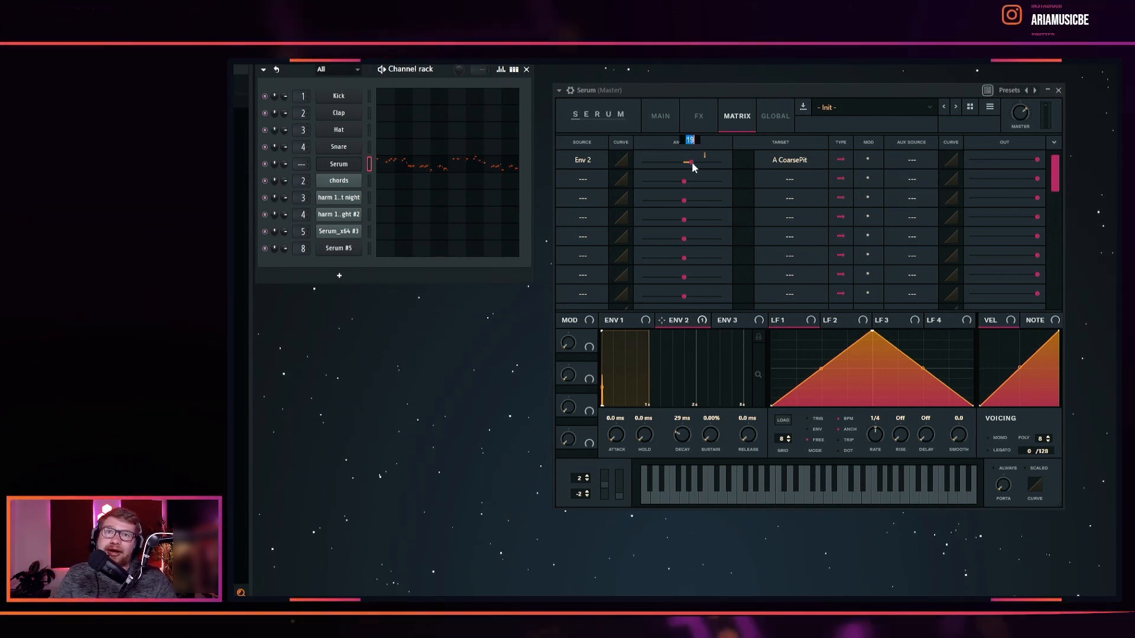
text(-)
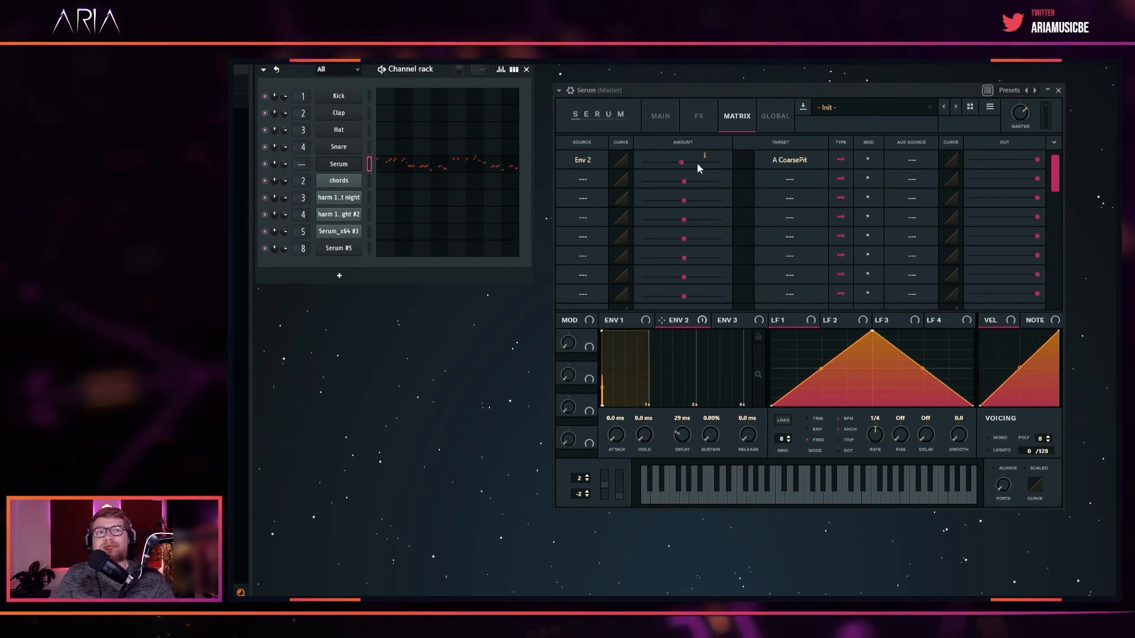
Enable mono and legato voicing and raise the portamento time.
click(998, 438)
click(1001, 450)
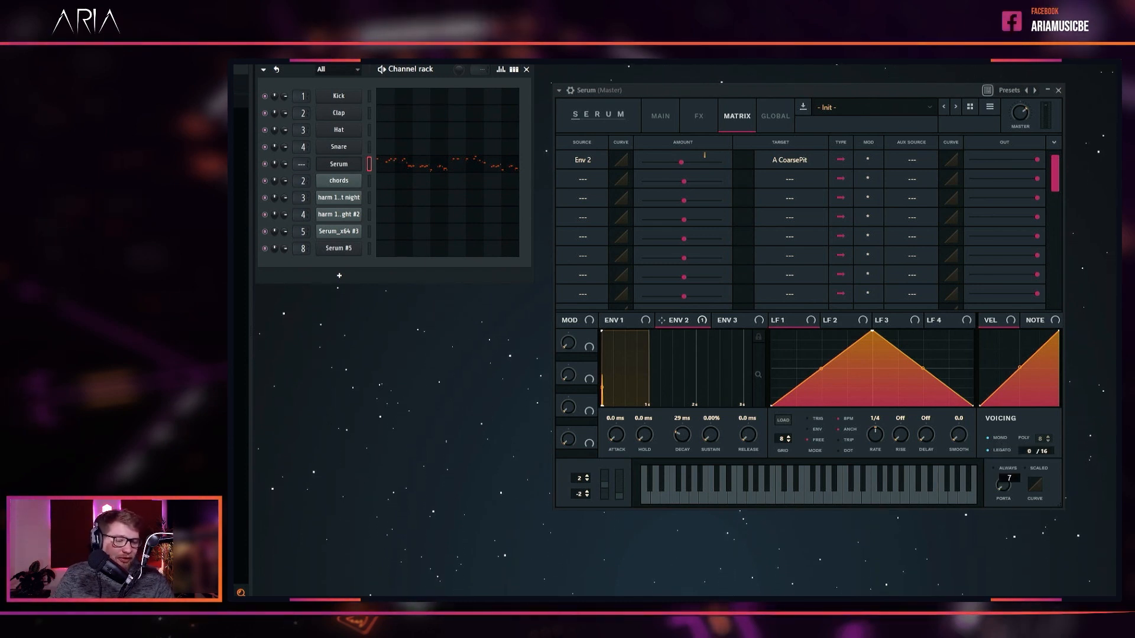
text(50)
key(Return)
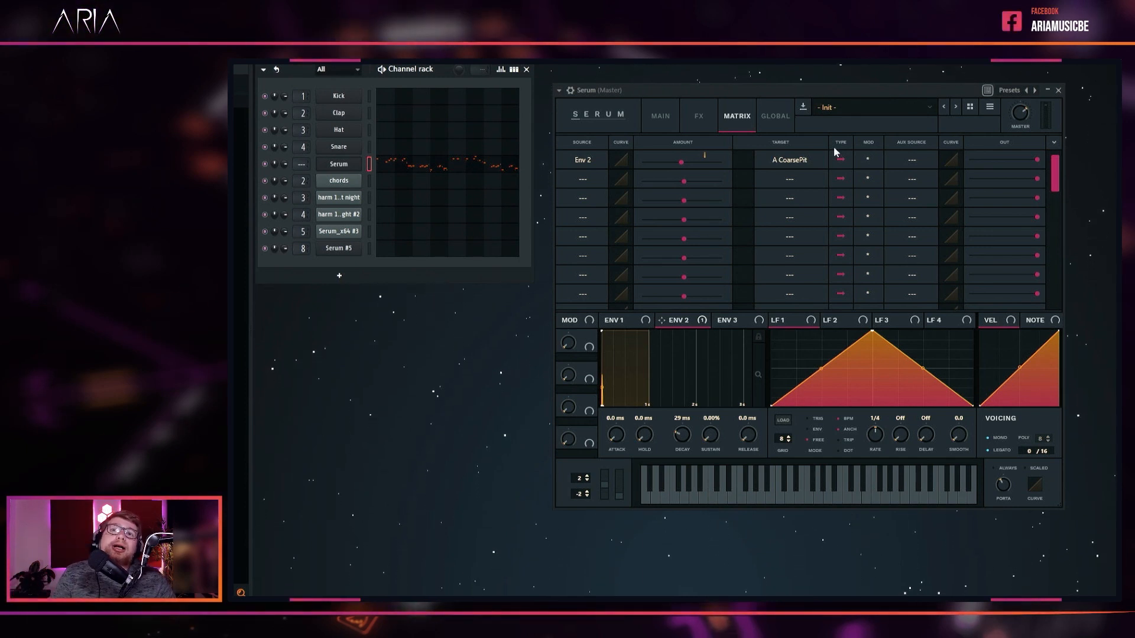
Set the synth's master volume to 75% and play back the pattern to audition the sound.
double_click(1026, 119)
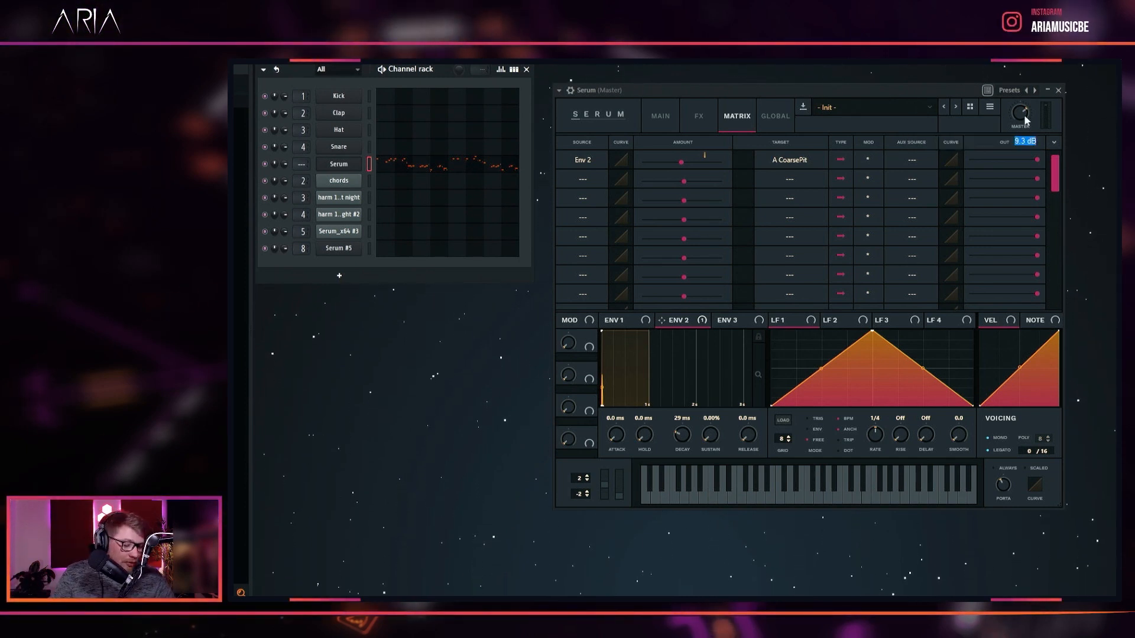
text(75%)
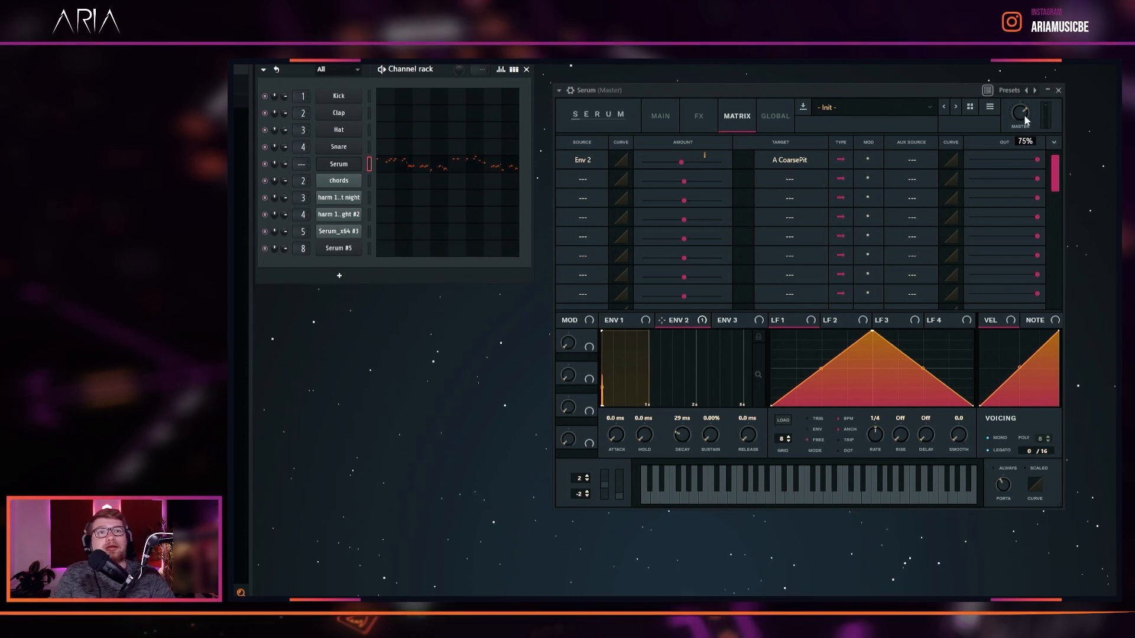
key(Return)
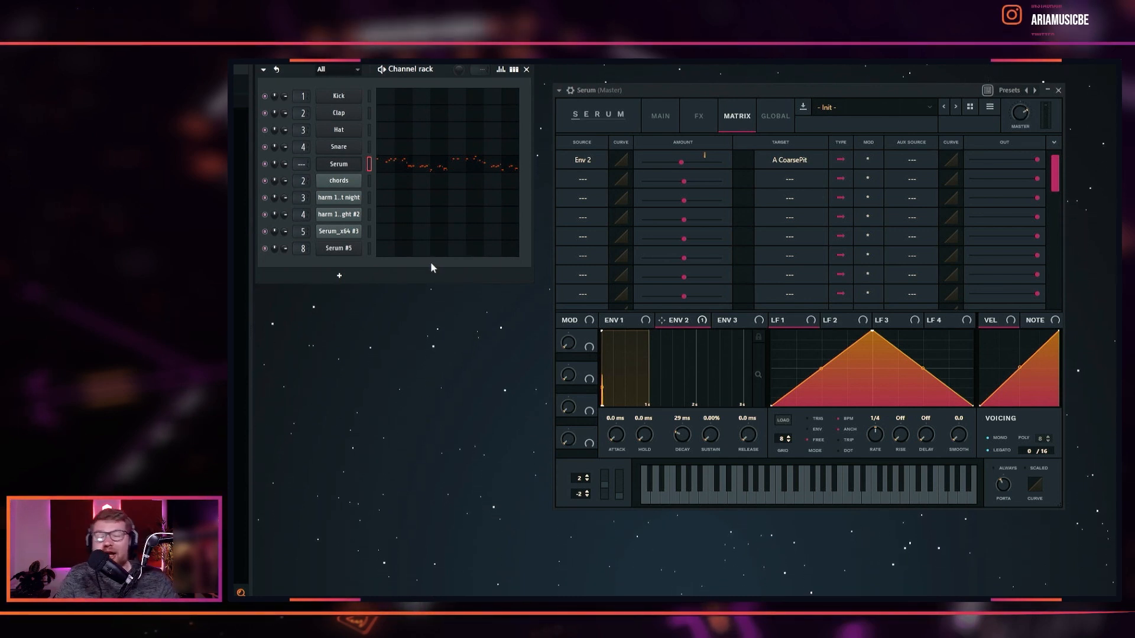
key(space)
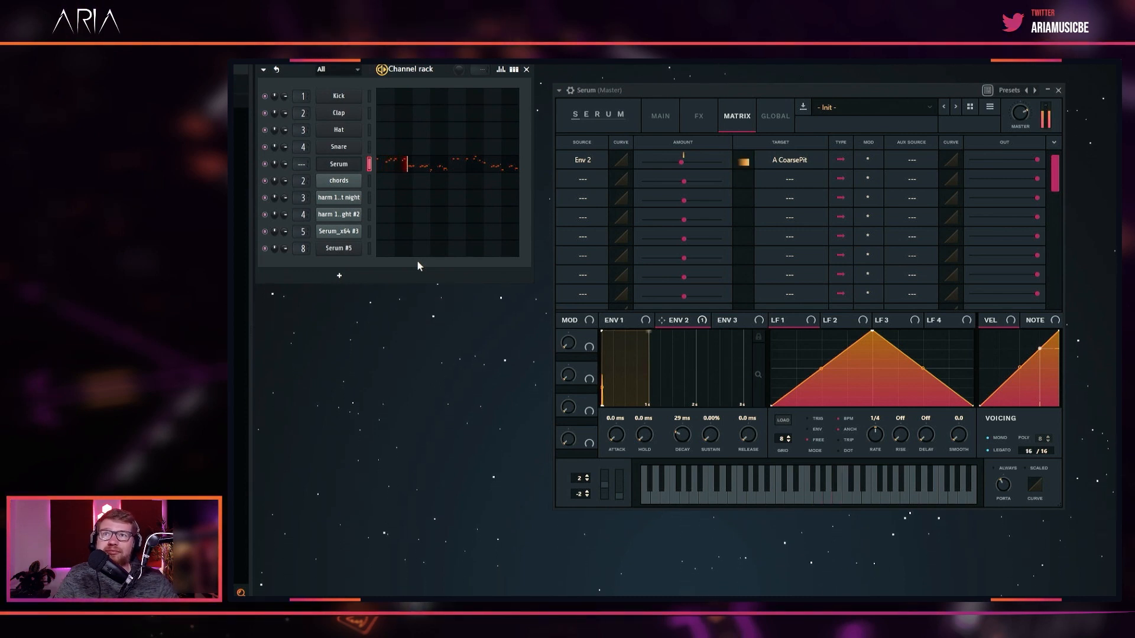
key(space)
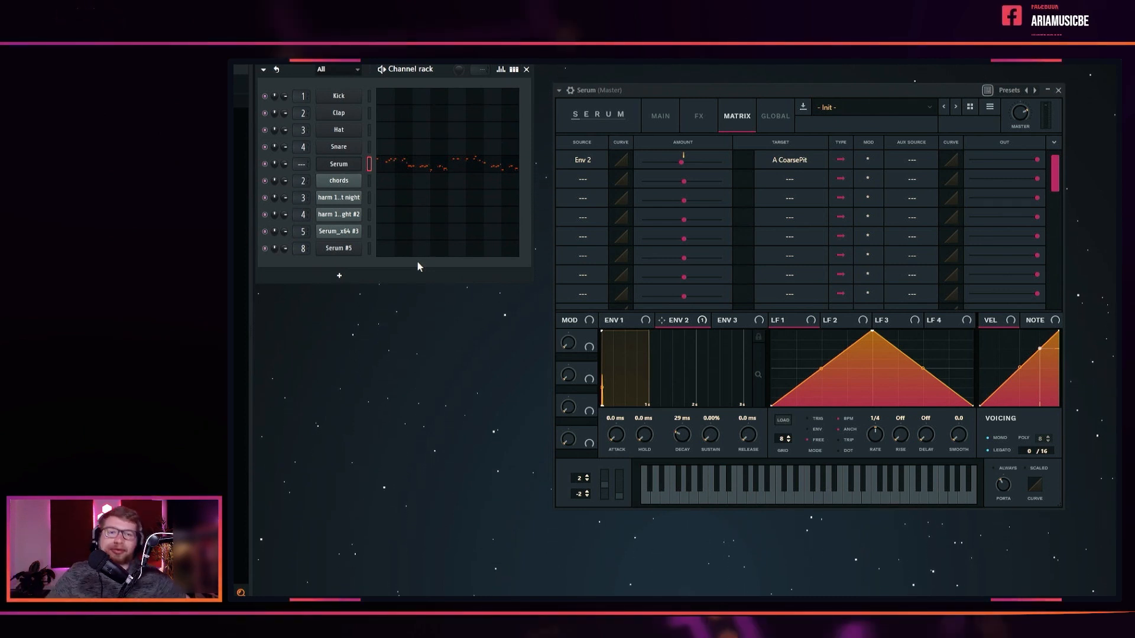
Clone the Serum channel with an Init patch, enable oscillator B, raise both oscillators one octave, give A 6 unison voices and increase B's volume.
key(alt+c)
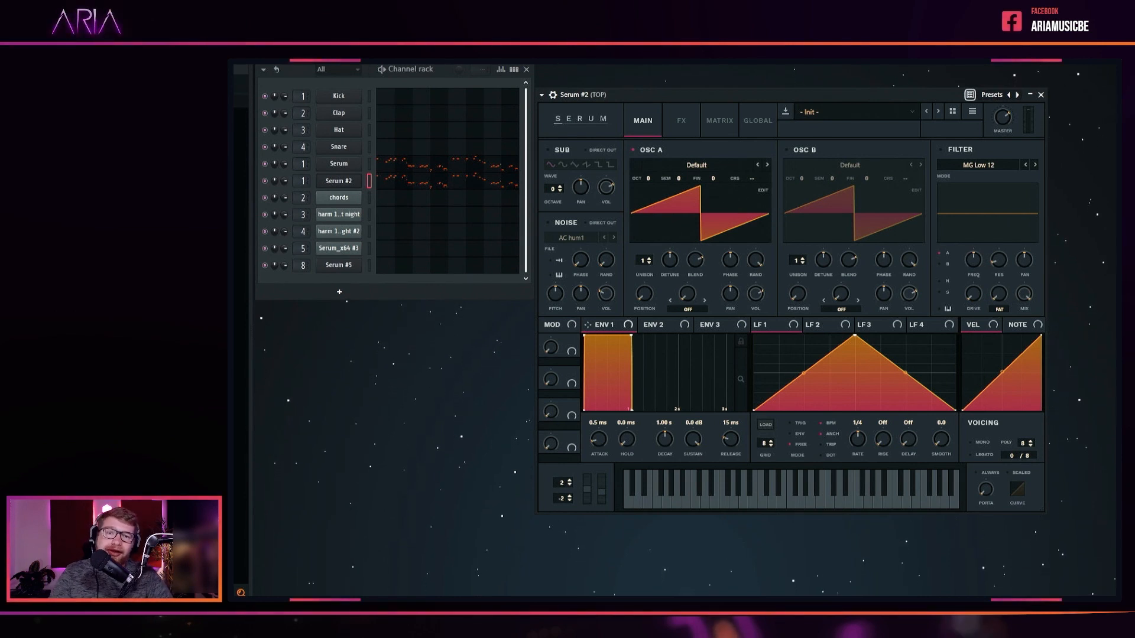
click(790, 150)
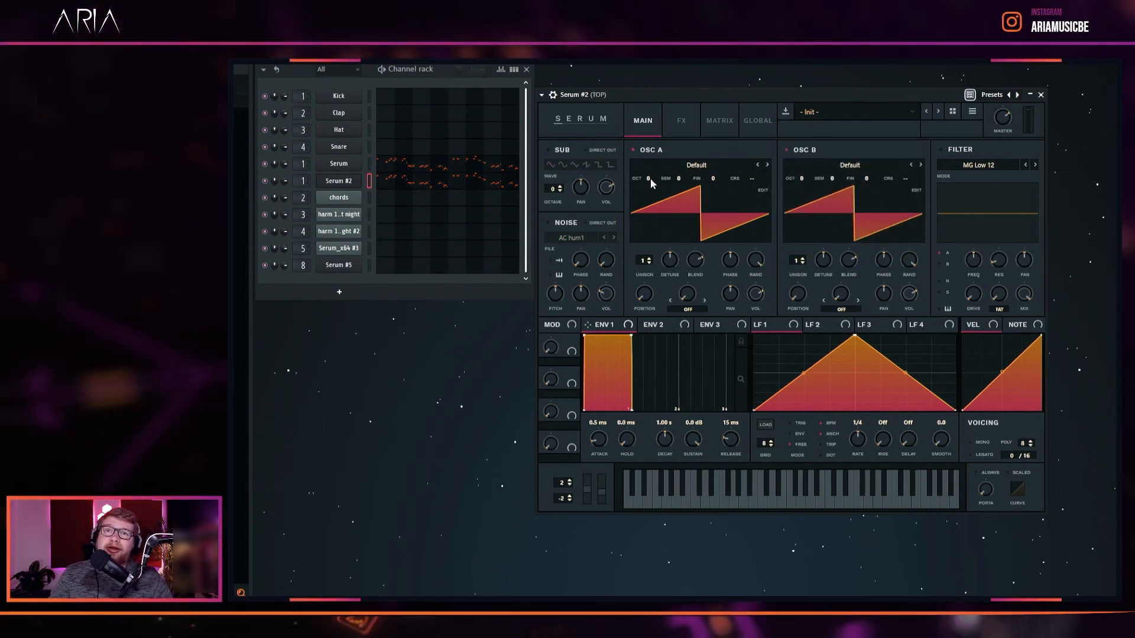
drag(650, 178, 650, 177)
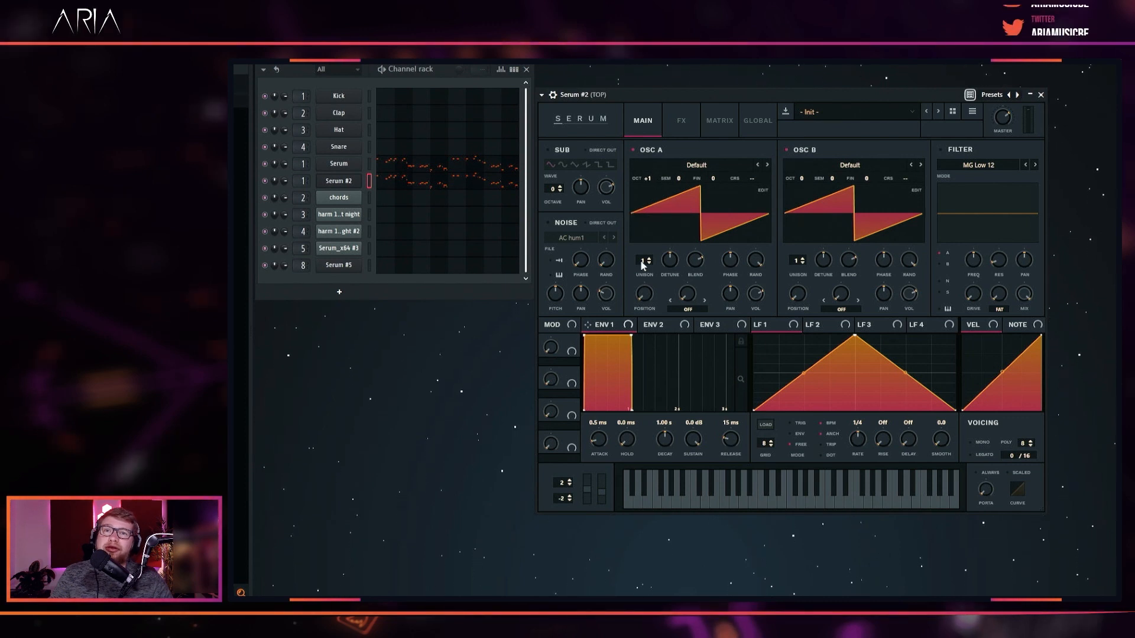
drag(643, 265, 671, 268)
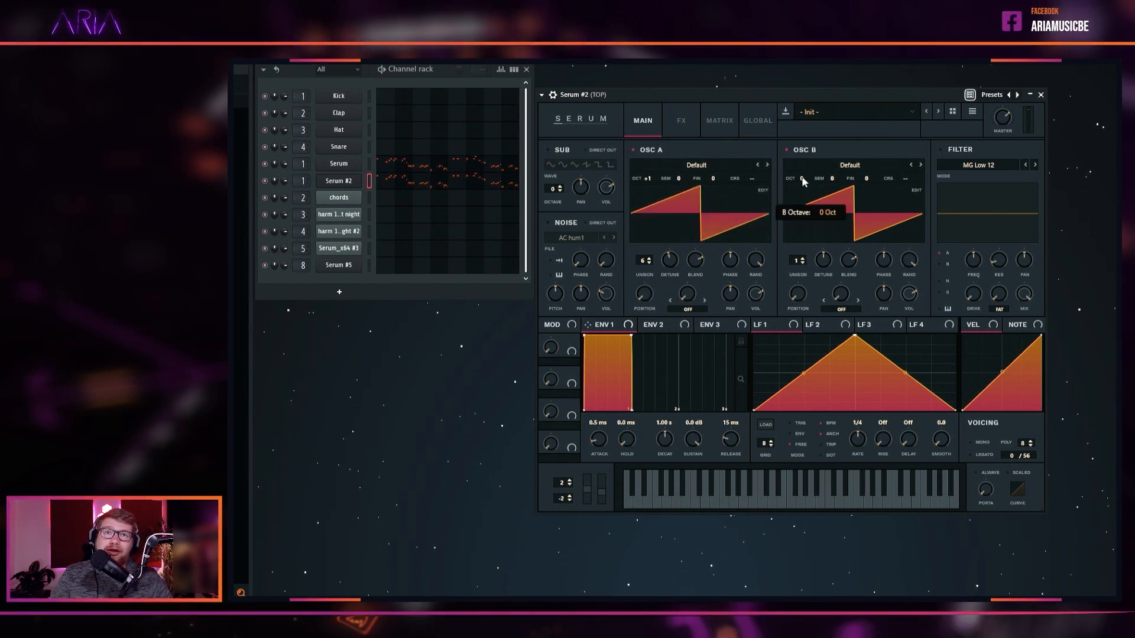
drag(913, 296, 917, 288)
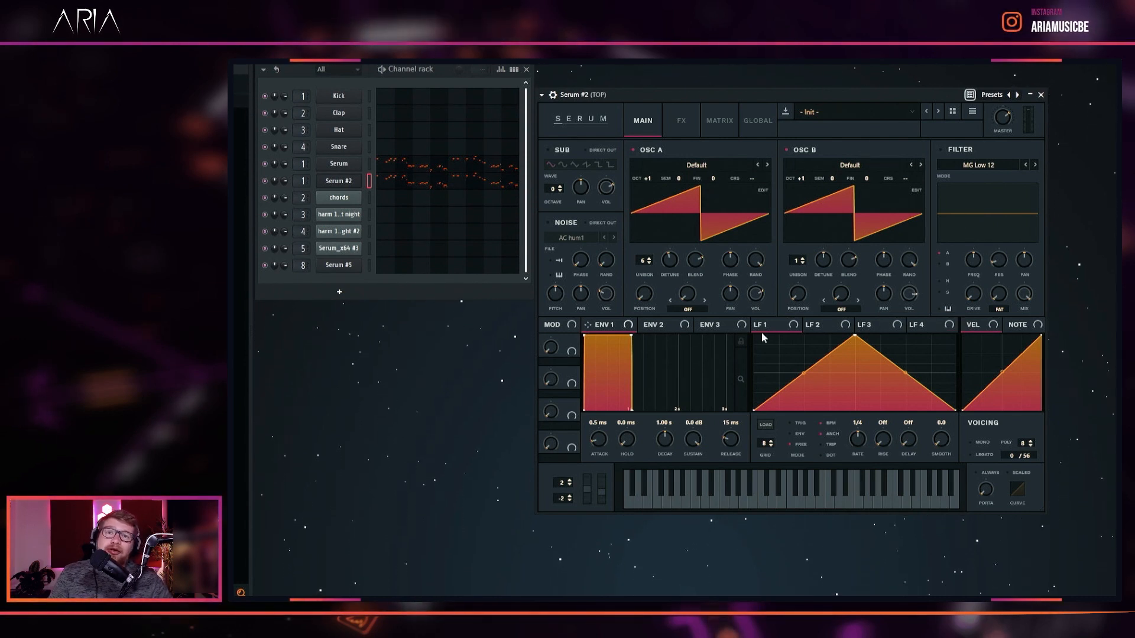
Reshape LFO 1 into a falling ramp at a 1/64 rate and assign it to the fine pitch of oscillators A and B.
drag(854, 338, 754, 336)
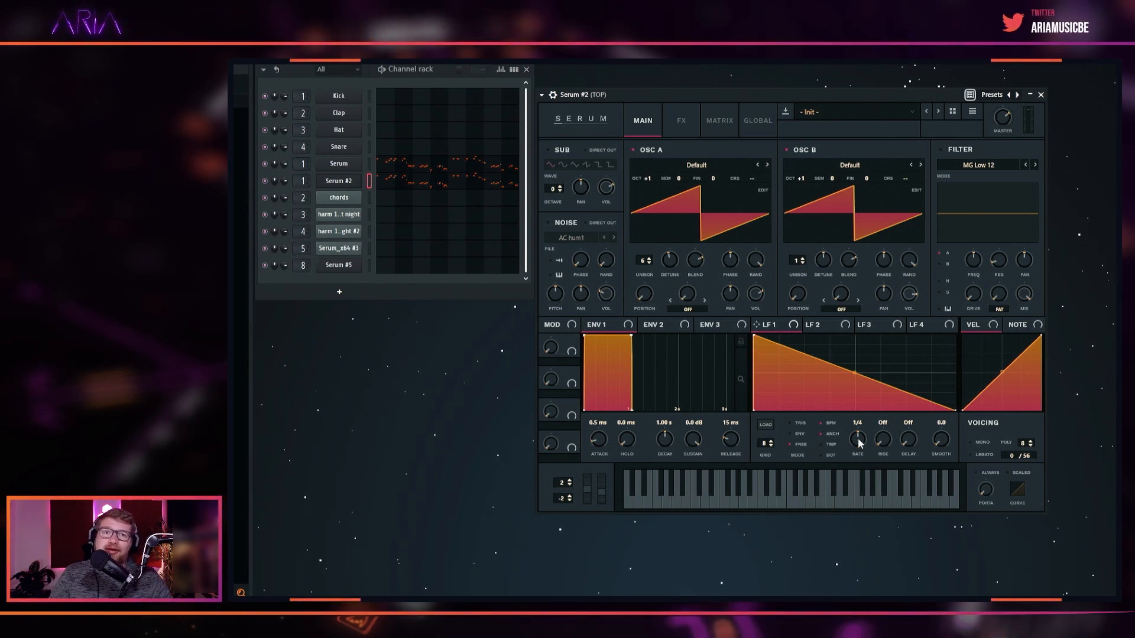
drag(858, 440, 876, 416)
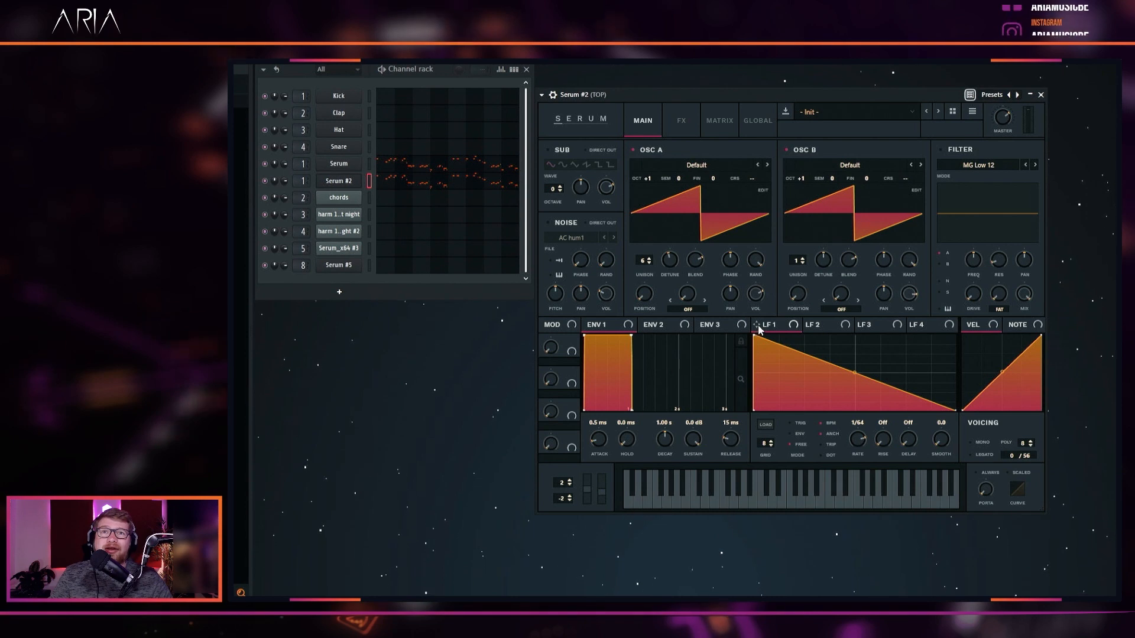
drag(758, 328, 710, 184)
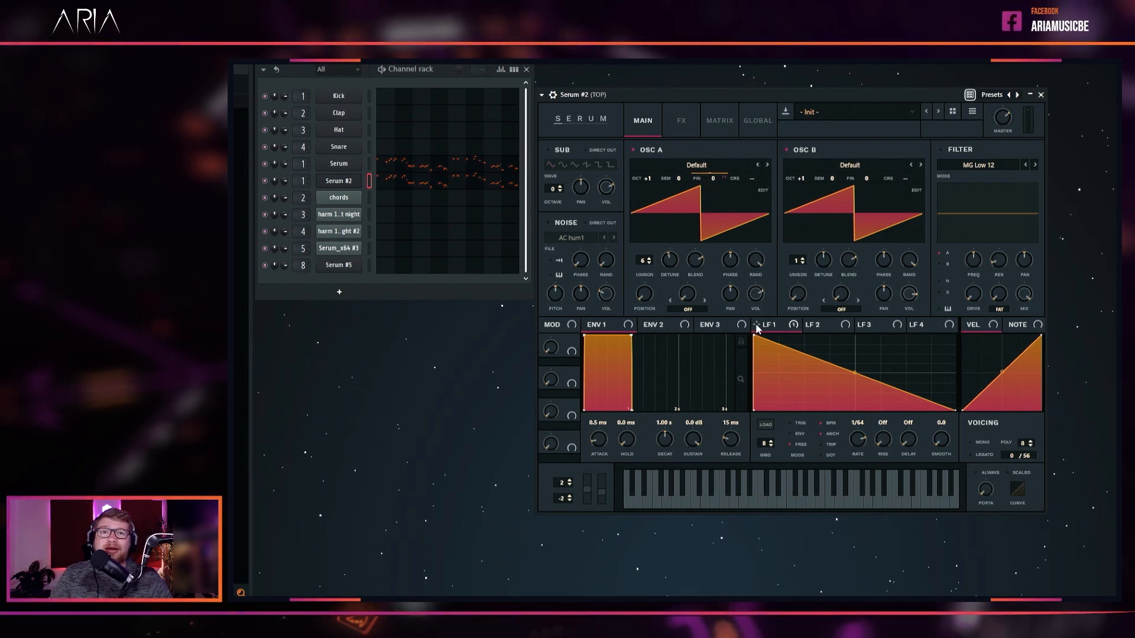
drag(865, 183, 866, 179)
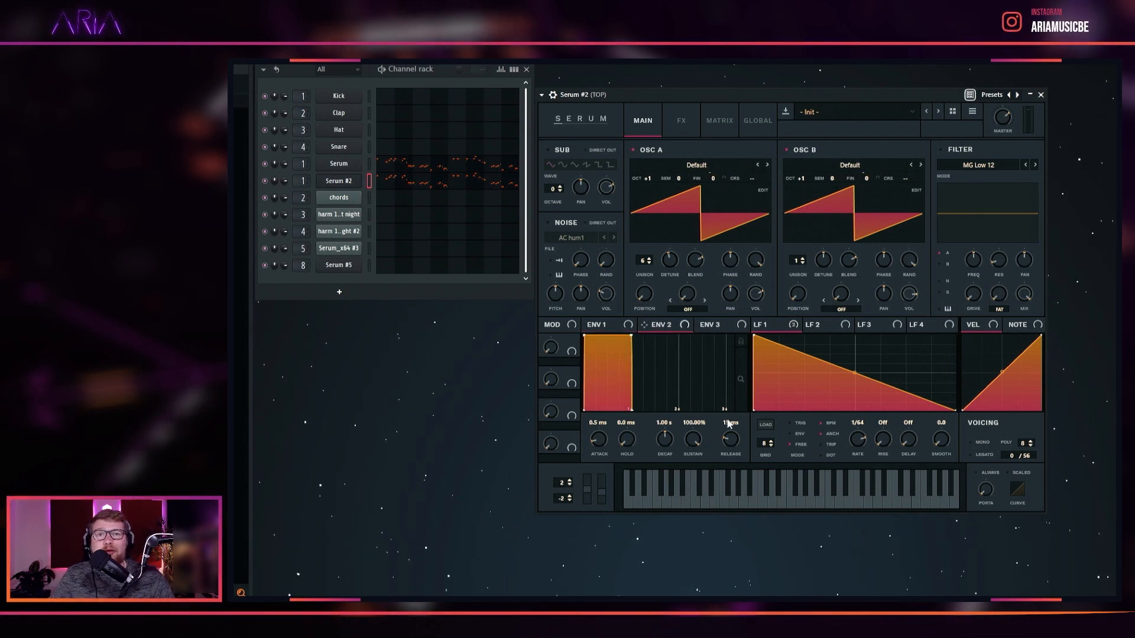
Shape the second Serum's Env 2 with 0 ms attack, 29 ms decay, 0% sustain and 0 ms release.
drag(693, 439, 678, 565)
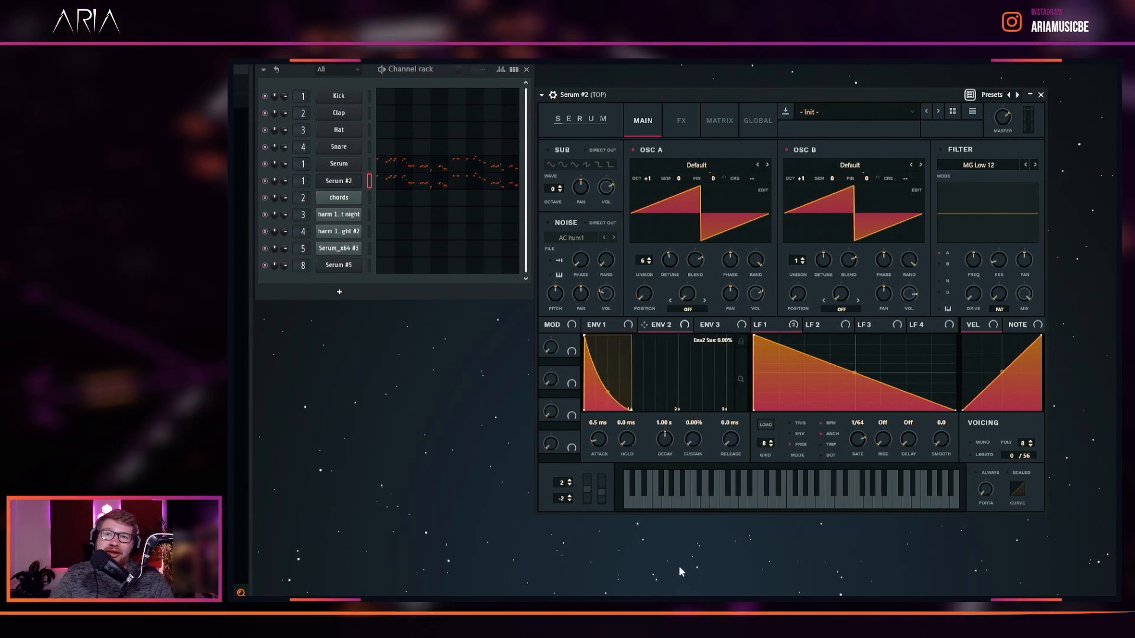
drag(599, 440, 608, 502)
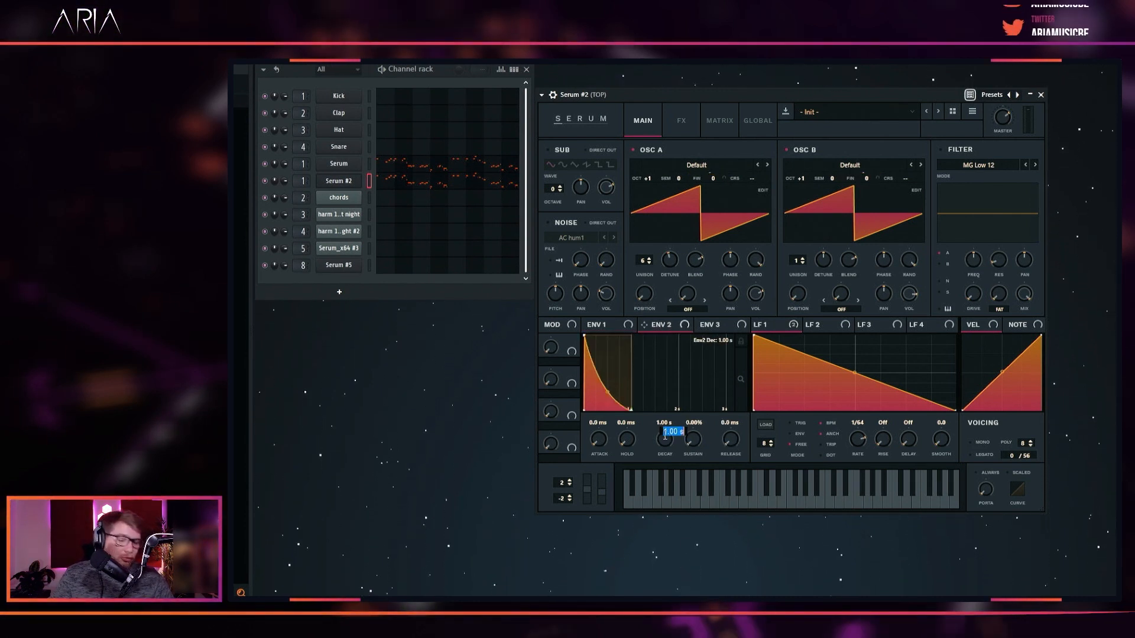
drag(664, 440, 665, 532)
Add a modulation routing from Env 2 to the global master tuning with an amount of -7.
click(722, 120)
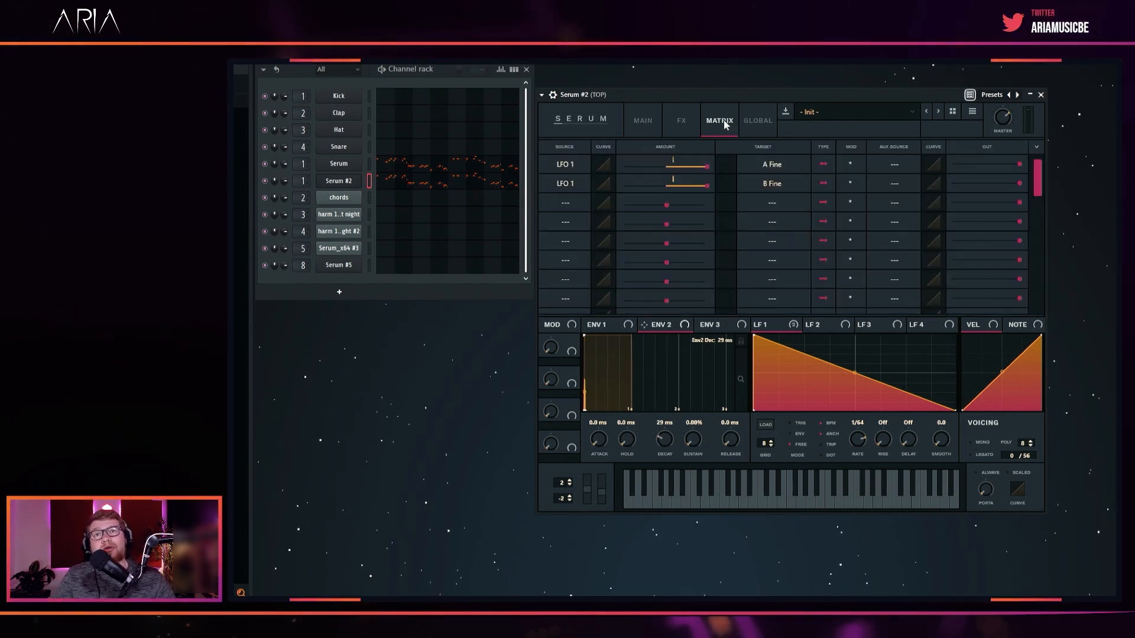
click(565, 203)
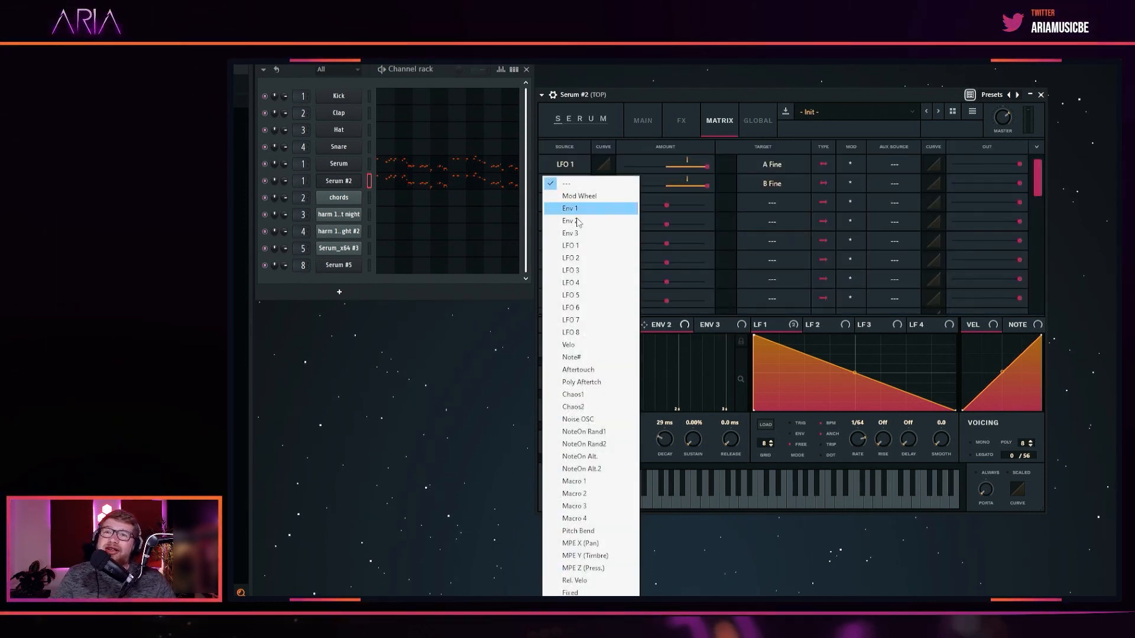
click(570, 220)
click(768, 204)
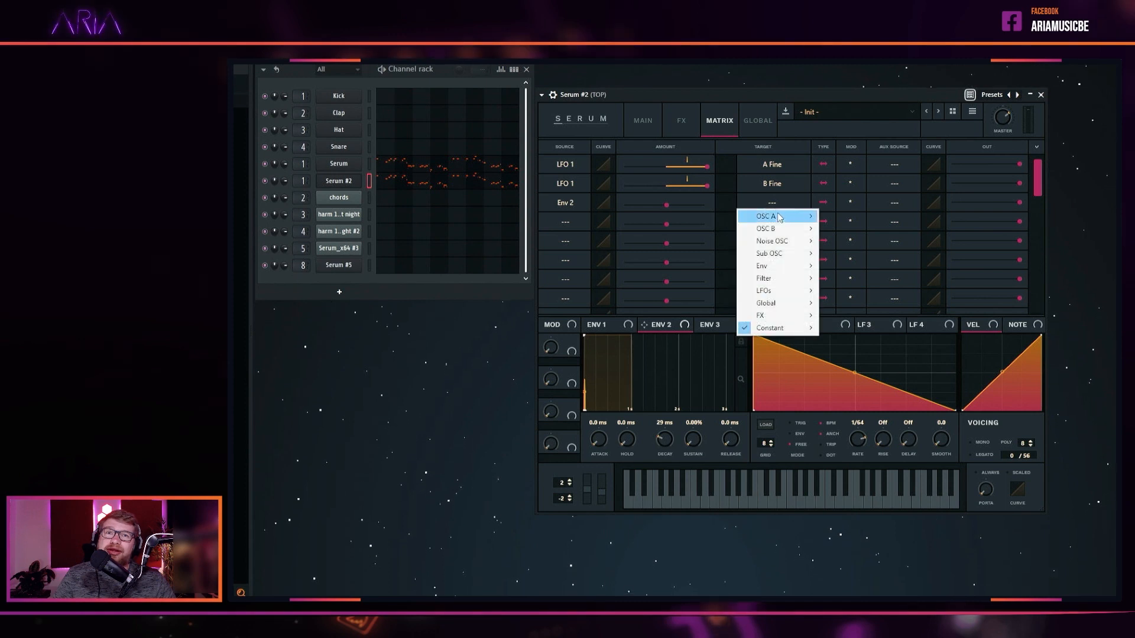
mouse_move(790, 304)
click(835, 303)
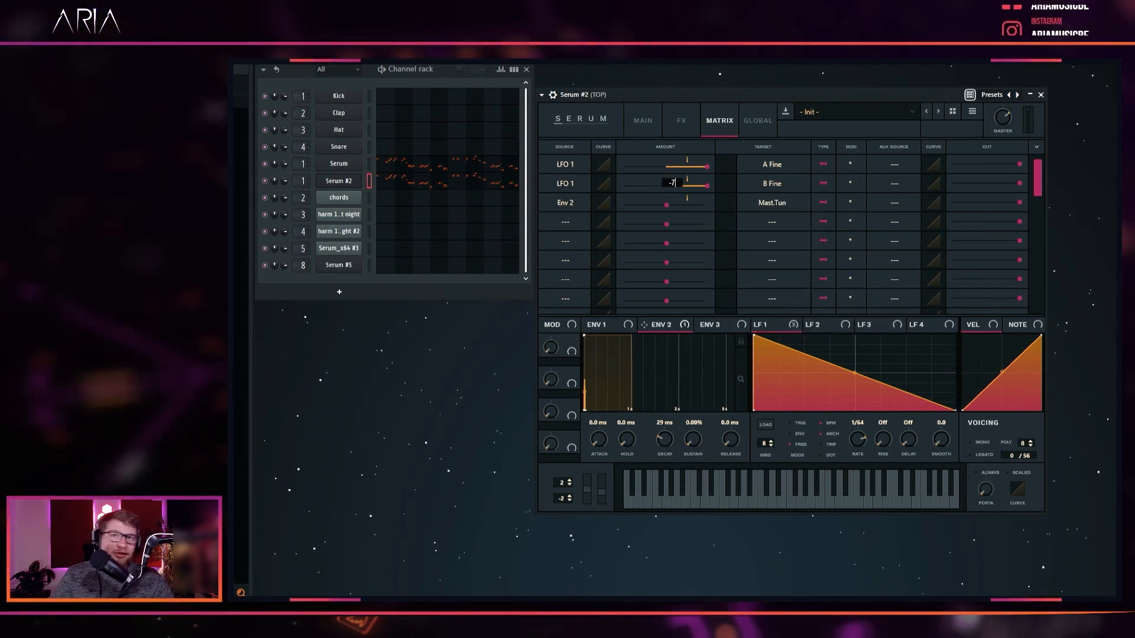
drag(669, 204, 633, 203)
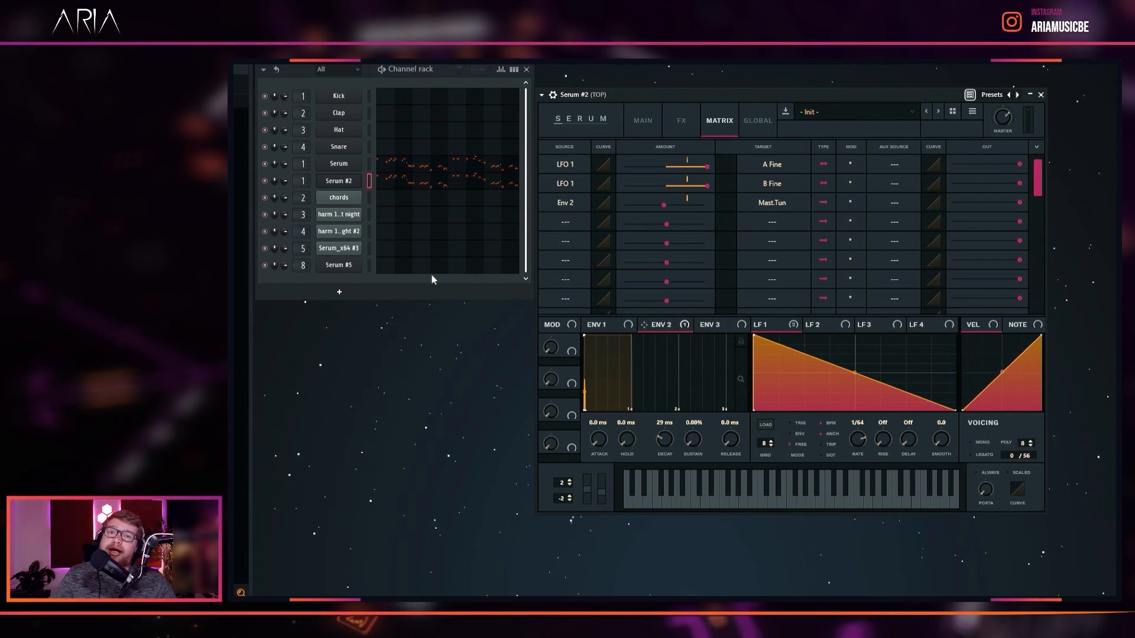
Switch the second Serum to mono and legato voicing and raise its portamento time.
click(975, 441)
click(980, 455)
click(985, 489)
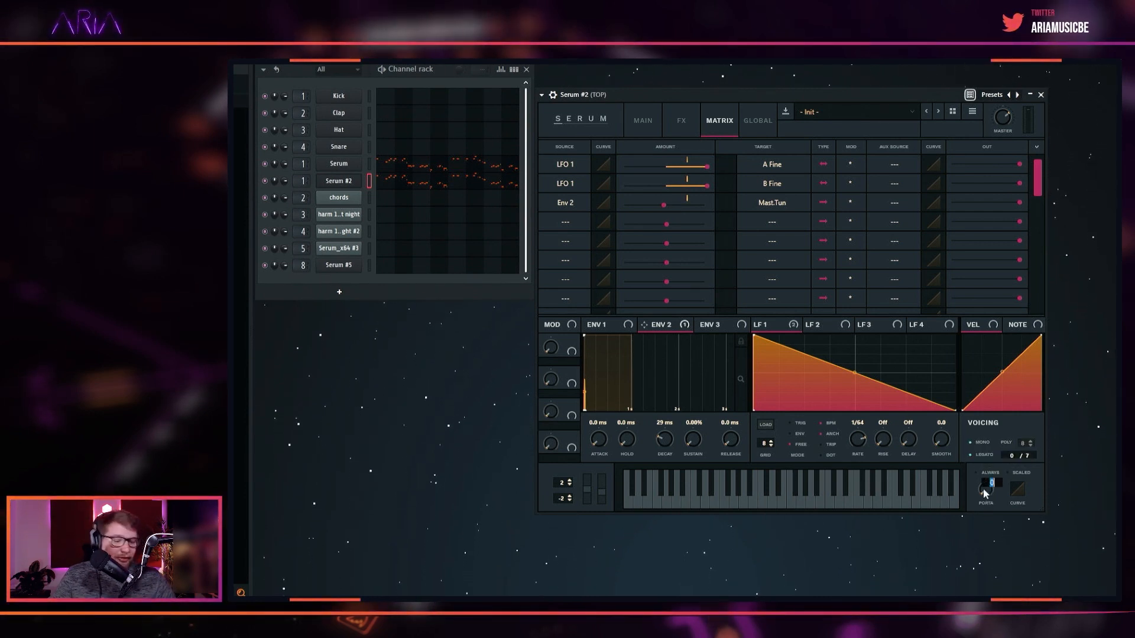
Set the second Serum's master volume to 95%.
click(1008, 118)
text(95%)
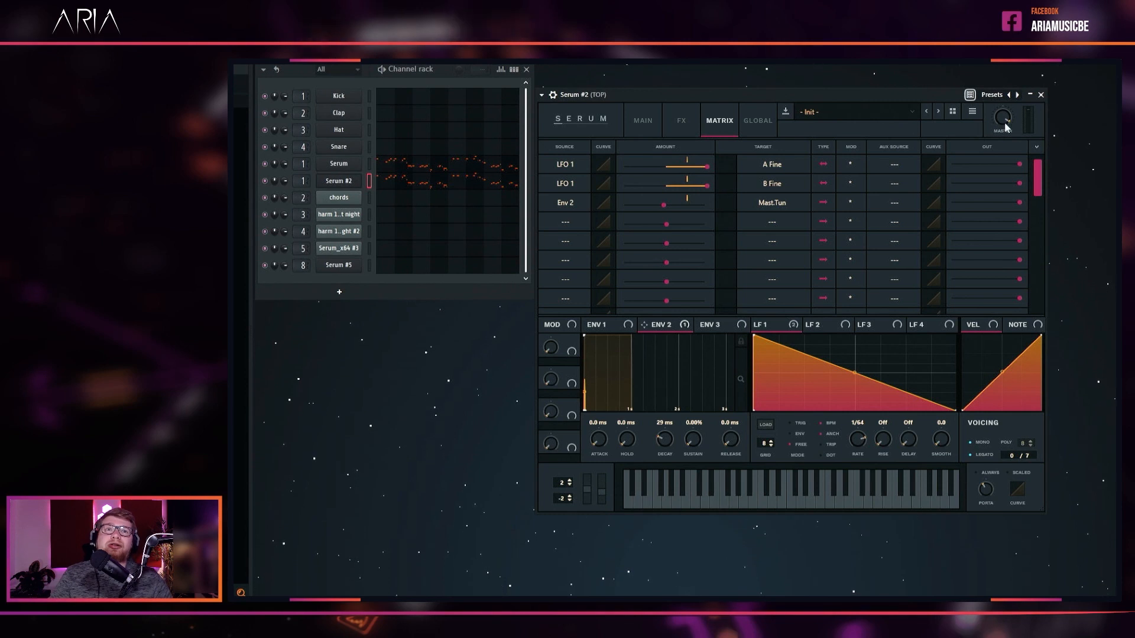
Play the melody with the first Serum muted, and listen to both Serum layers together with it unmuted.
click(265, 164)
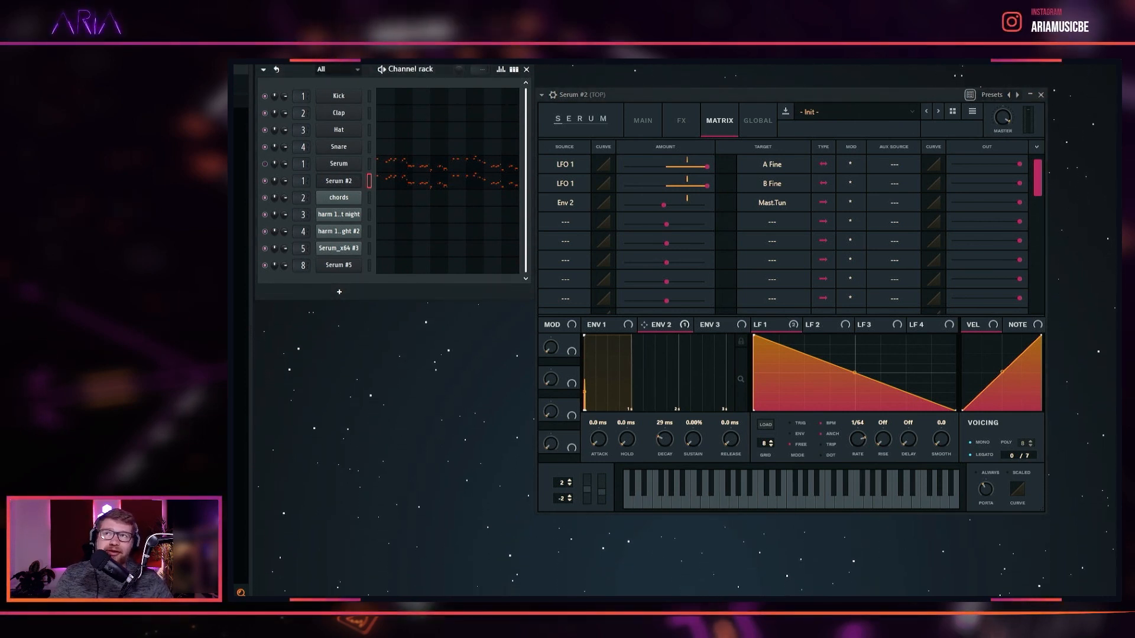
key(space)
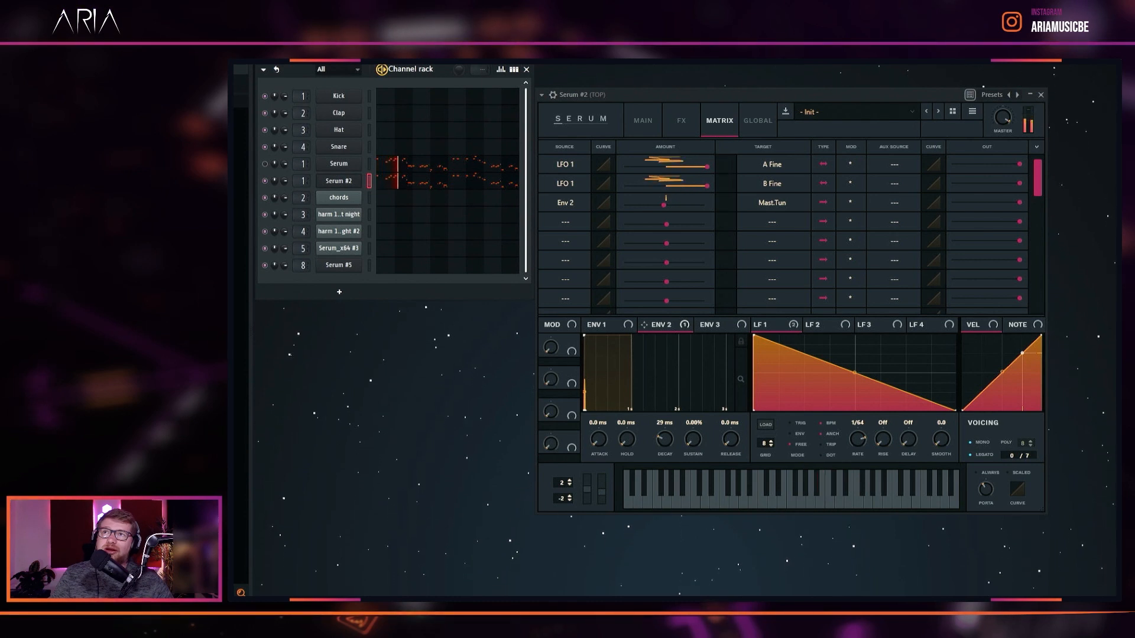
key(space)
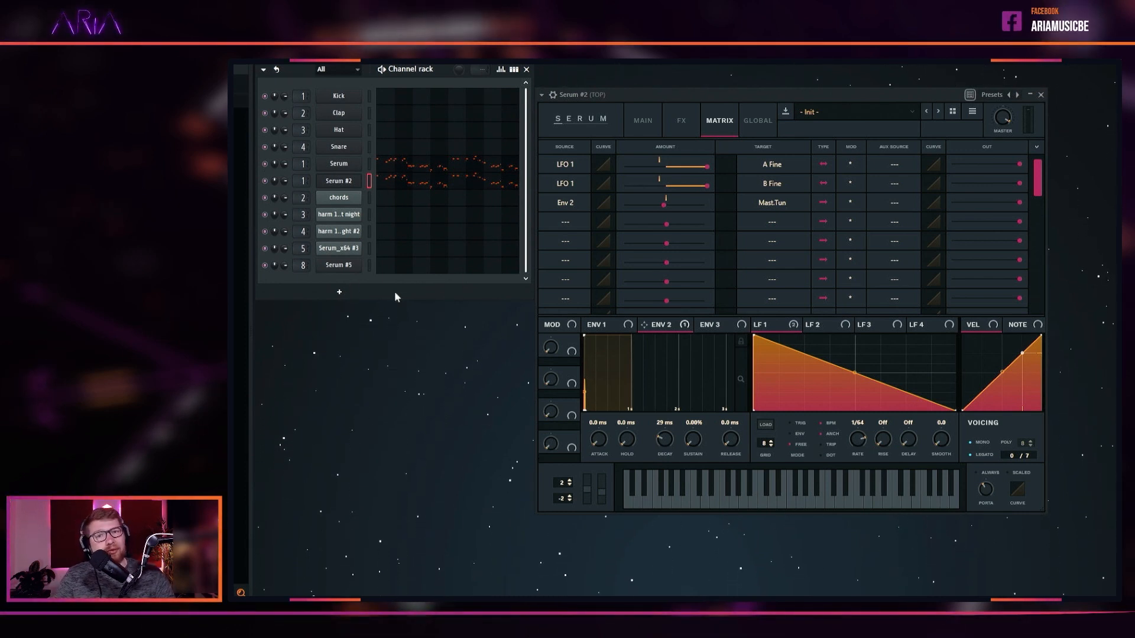
key(space)
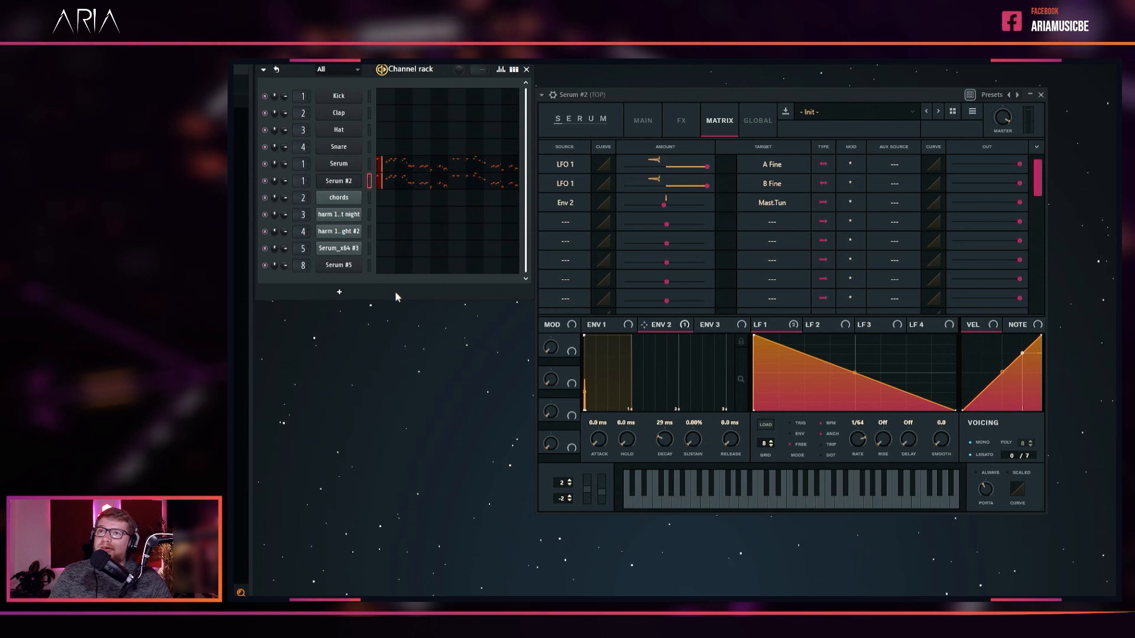
key(space)
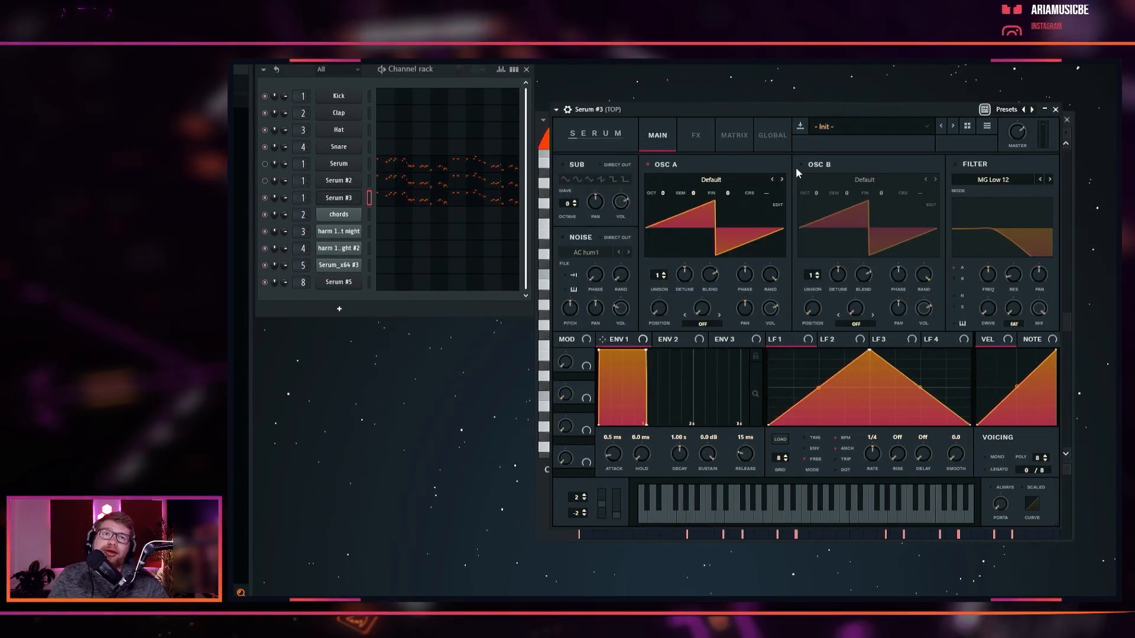
Enable the third Serum's filter and its noise oscillator with the Analog BrightWhite sample.
click(955, 165)
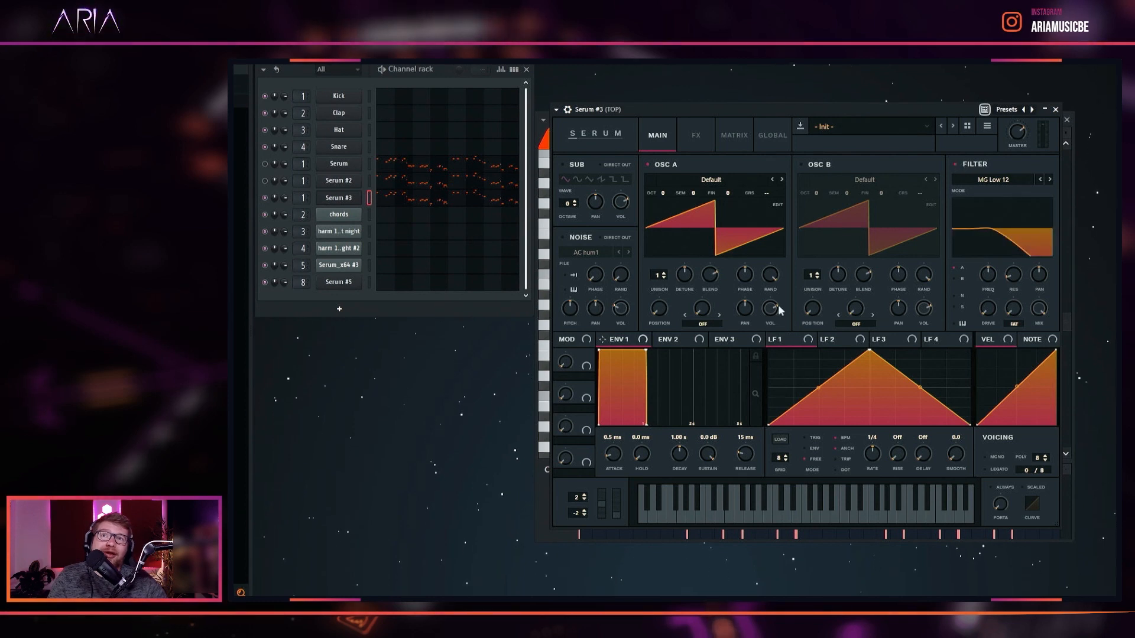
click(594, 252)
mouse_move(591, 266)
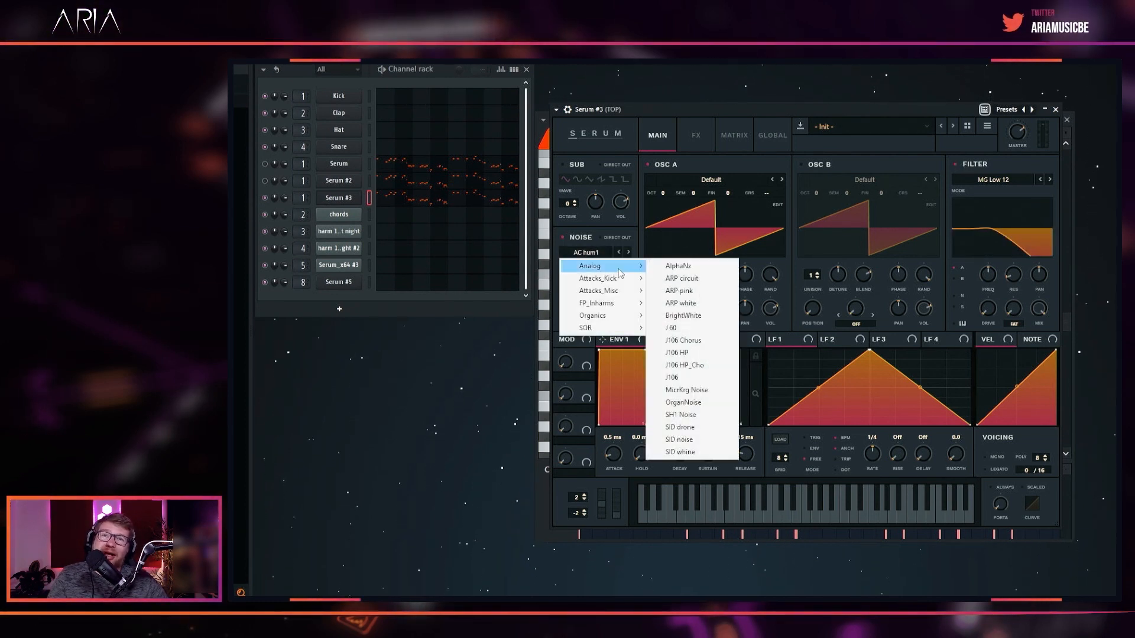
click(702, 318)
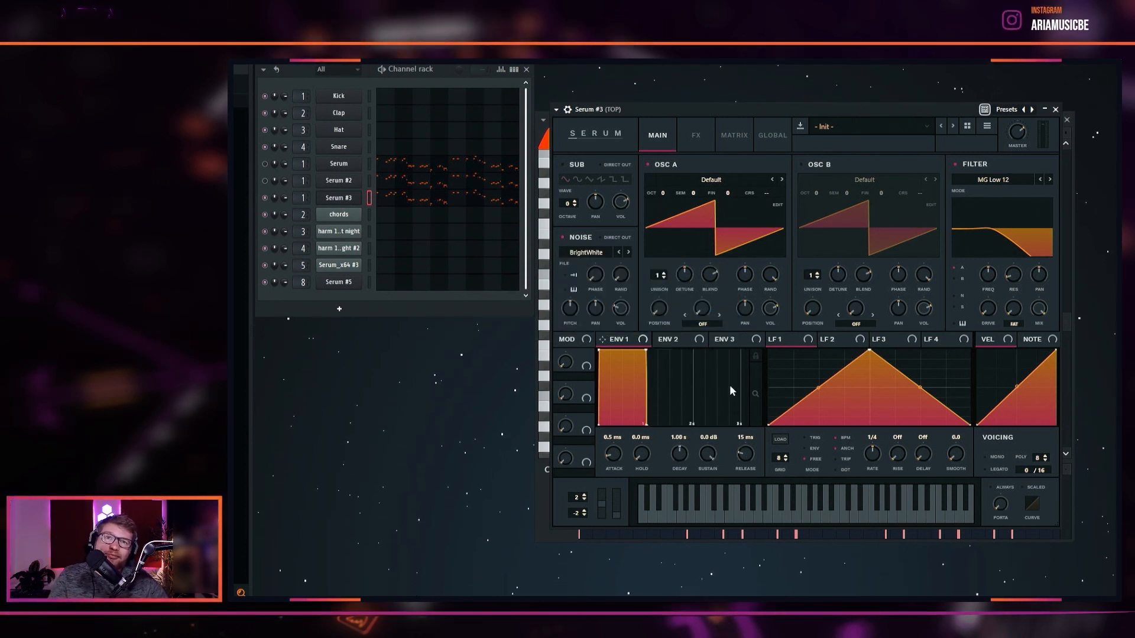
Shape LFO 1 as a falling ramp at a 1/64 rate and assign it to oscillator A's coarse pitch.
drag(869, 352, 768, 351)
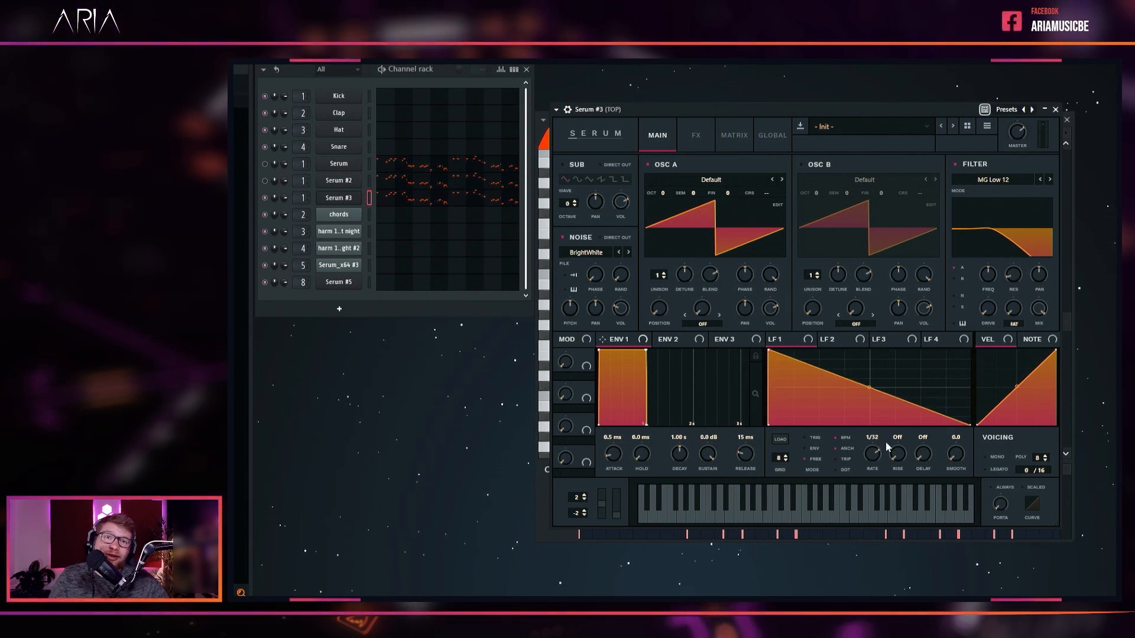
drag(888, 441, 883, 428)
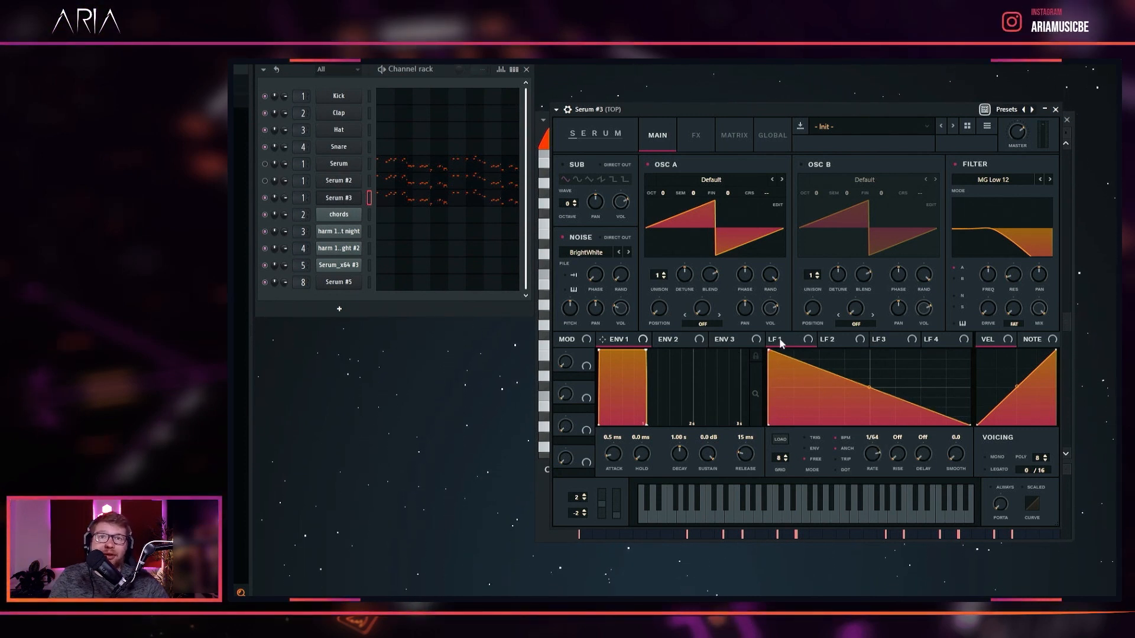
drag(772, 339, 765, 198)
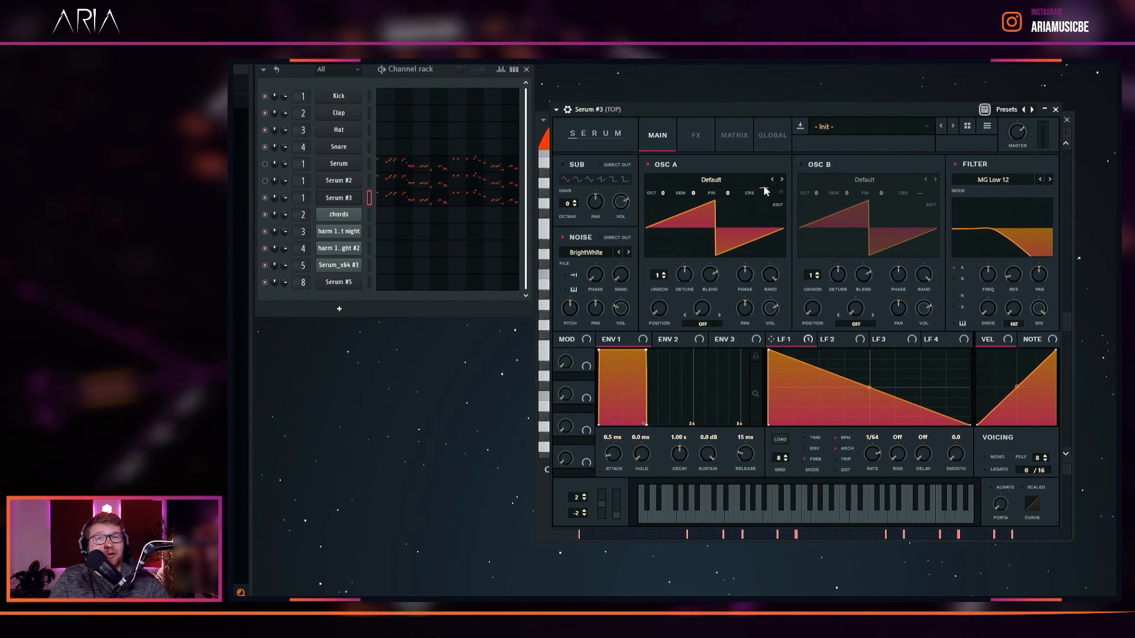
Shape the third Serum's Env 2 with 0 ms attack, 29 ms decay, 0% sustain and 0 ms release.
click(671, 339)
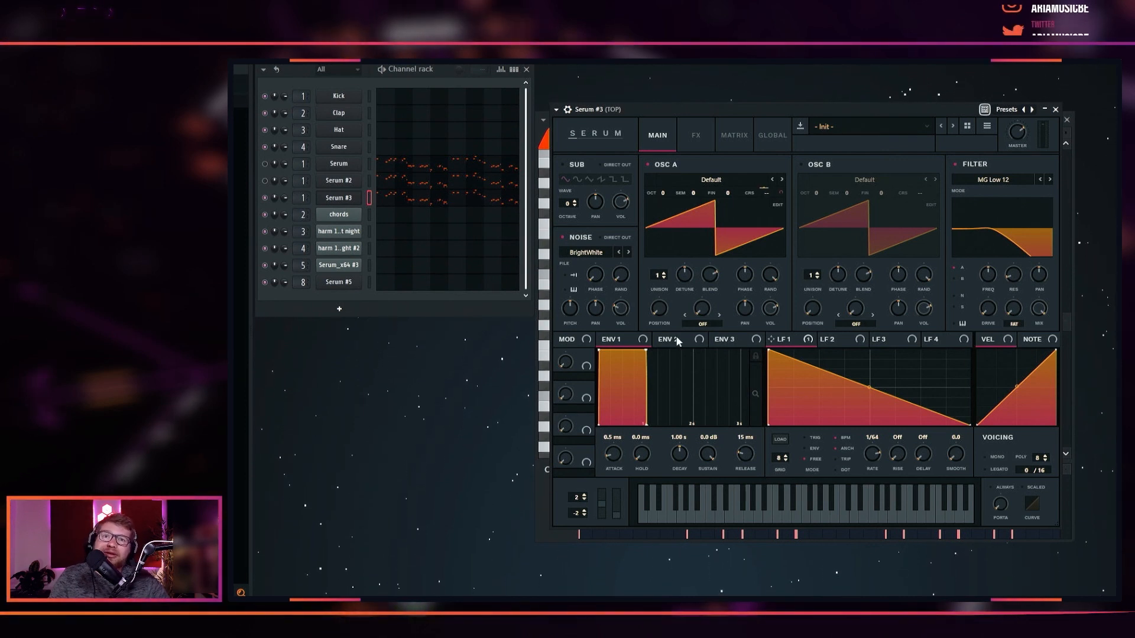
drag(710, 474, 711, 585)
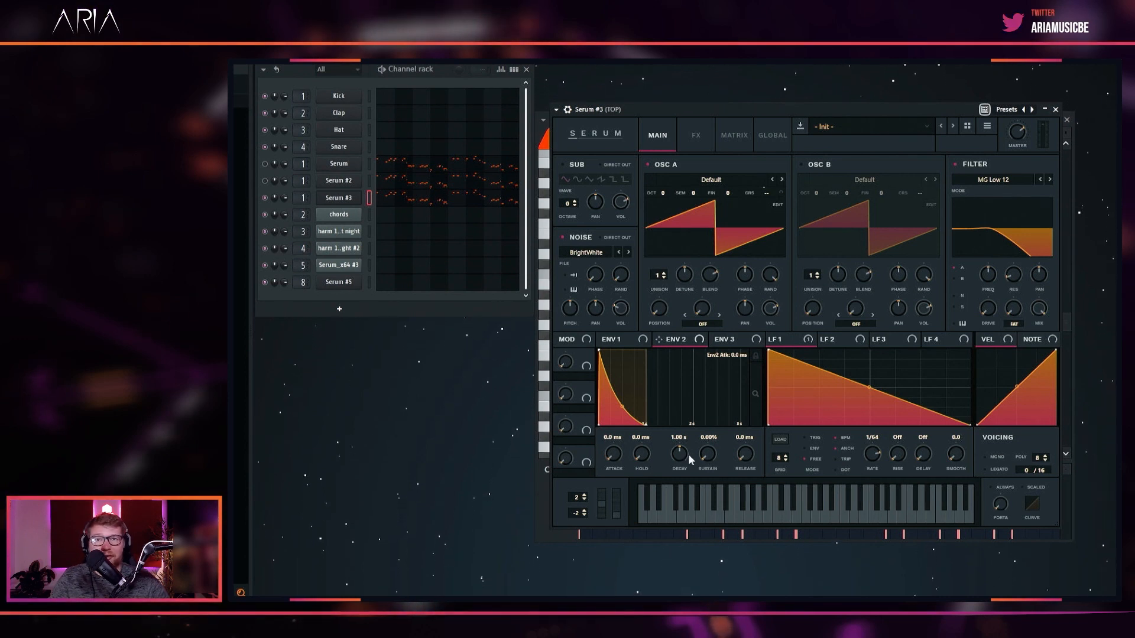
drag(680, 454, 681, 497)
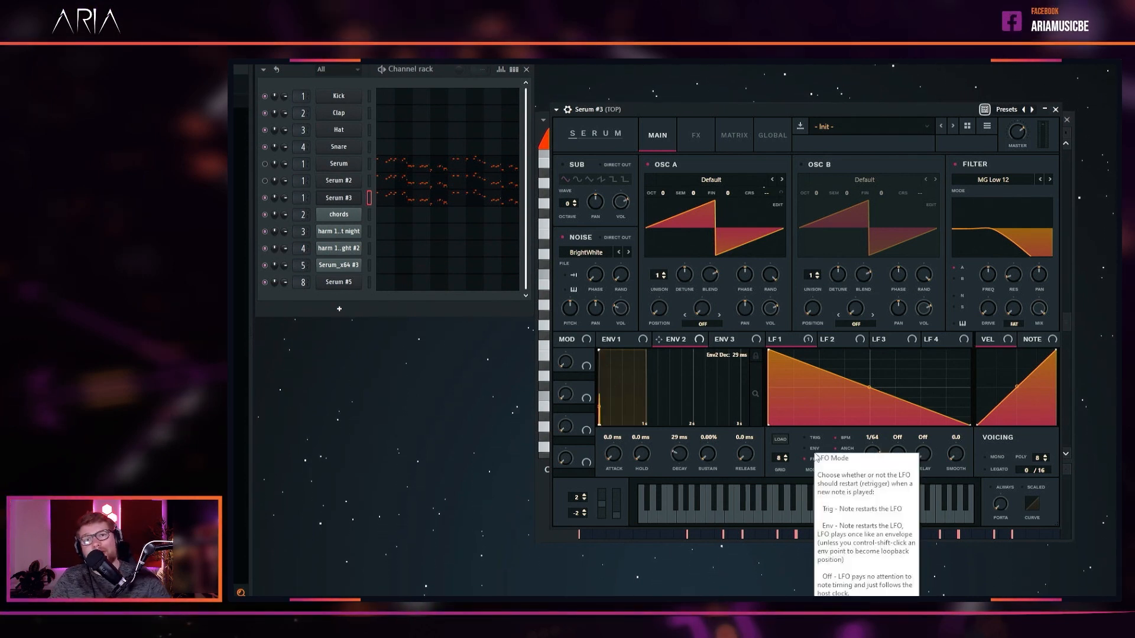
Set the modulation amount from LFO 1 to oscillator A's coarse pitch to 3 and lower that routing's output level.
click(739, 136)
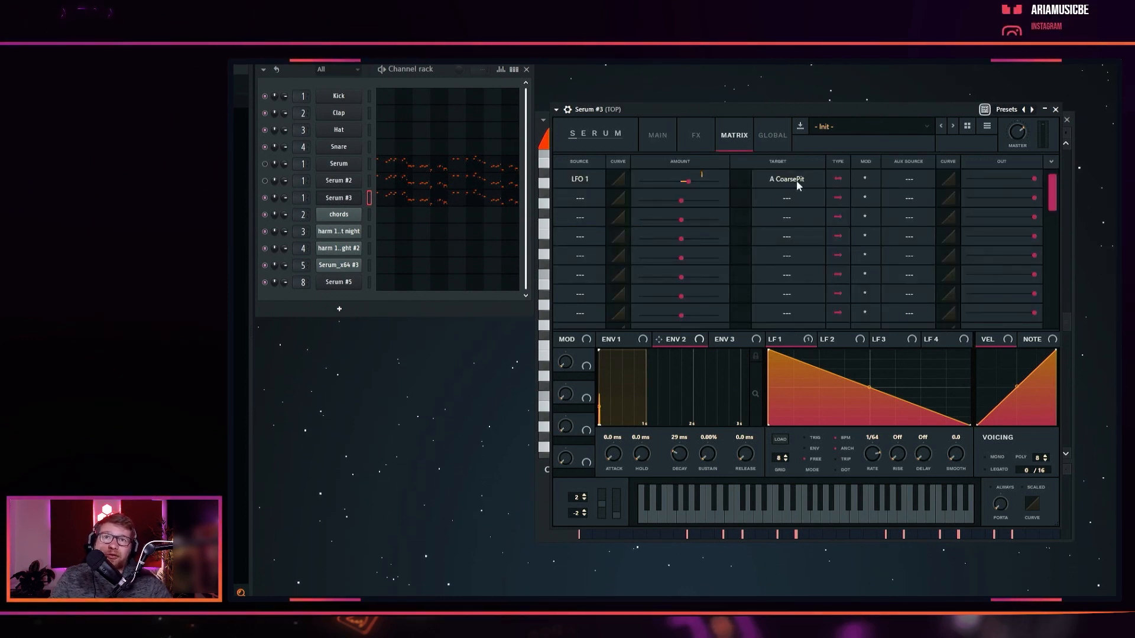
drag(690, 187, 690, 187)
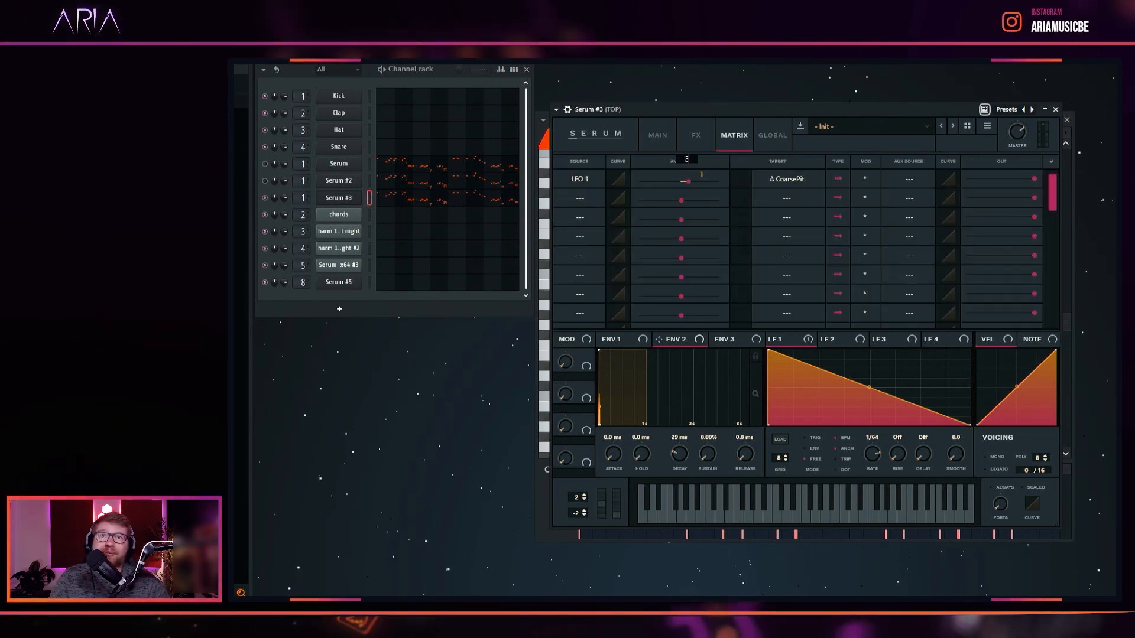
click(1034, 178)
drag(1033, 179, 990, 179)
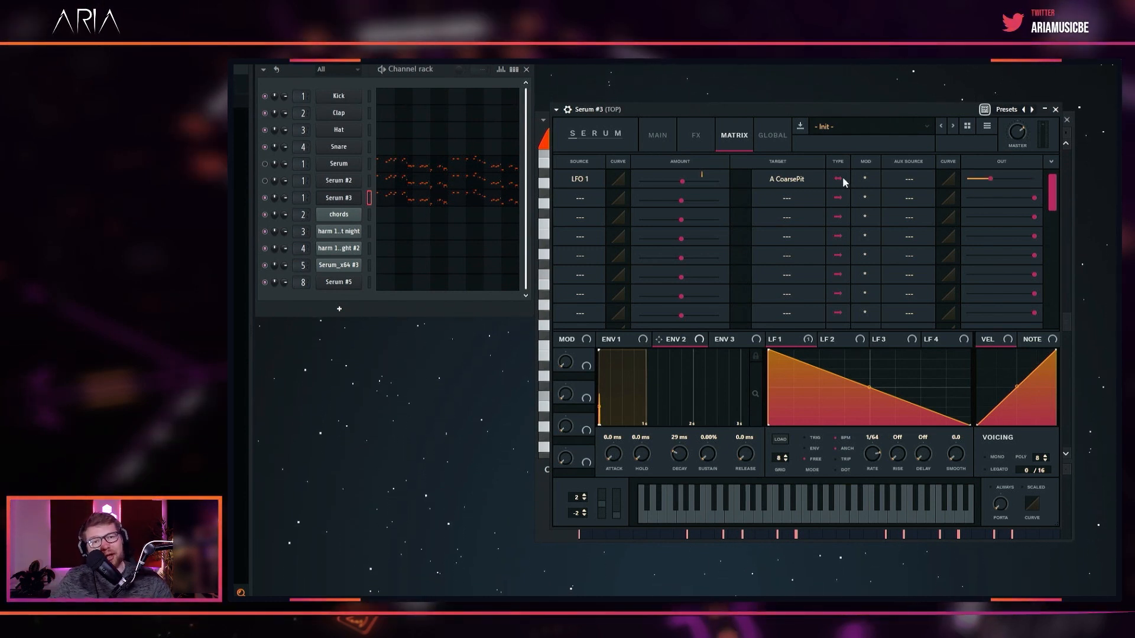
Add a modulation routing from Env 2 to the master tuning with a slightly negative amount.
click(576, 198)
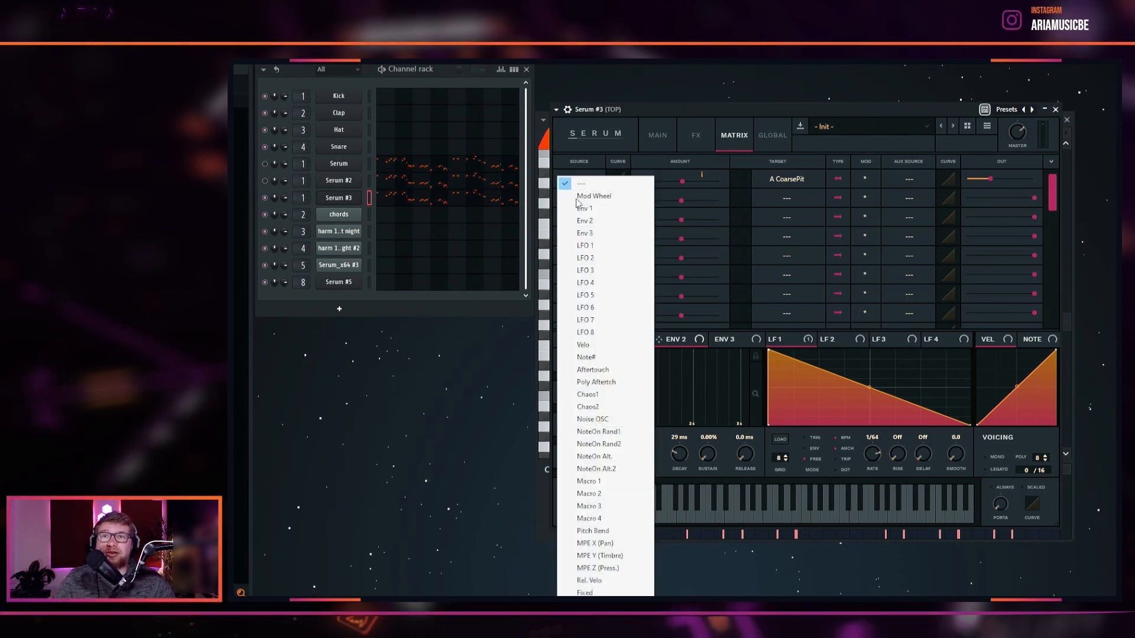
click(608, 222)
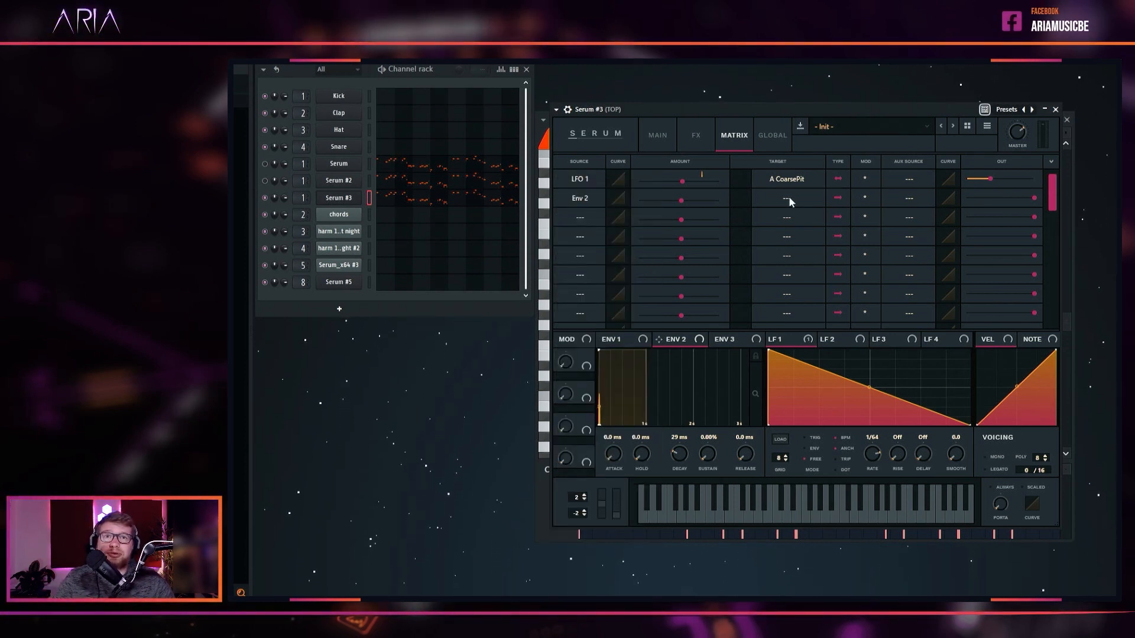
click(789, 201)
mouse_move(791, 296)
click(863, 297)
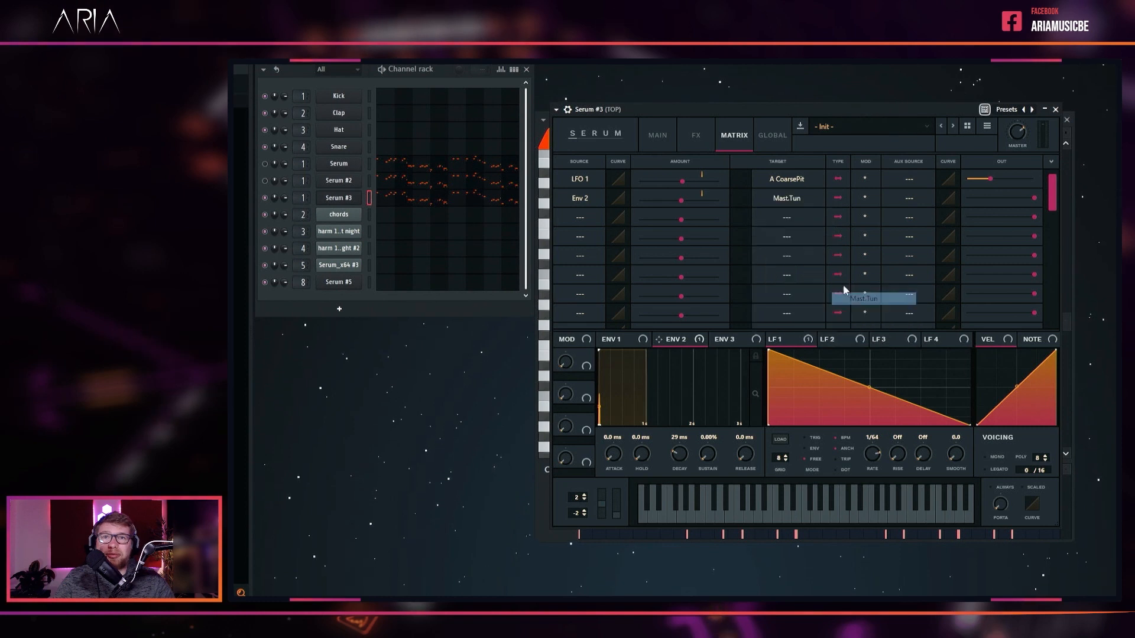
double_click(680, 200)
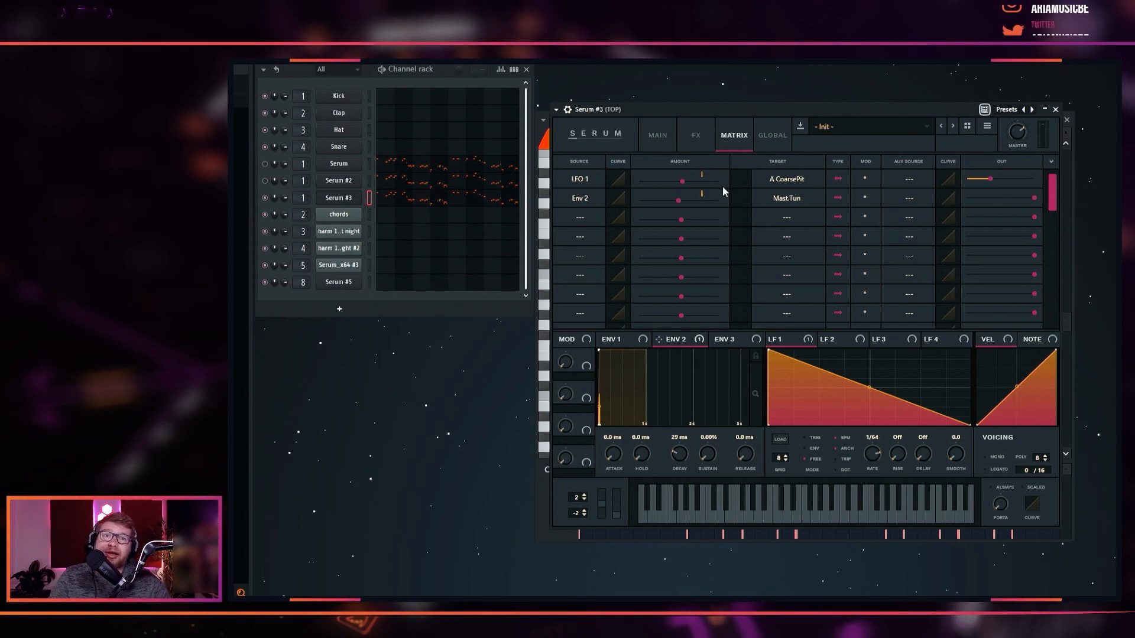
Enable the Hyper/Dimension effect with the Hyper rate at 50%, detune at 40%, mix at 60% and unison at 2.
click(696, 135)
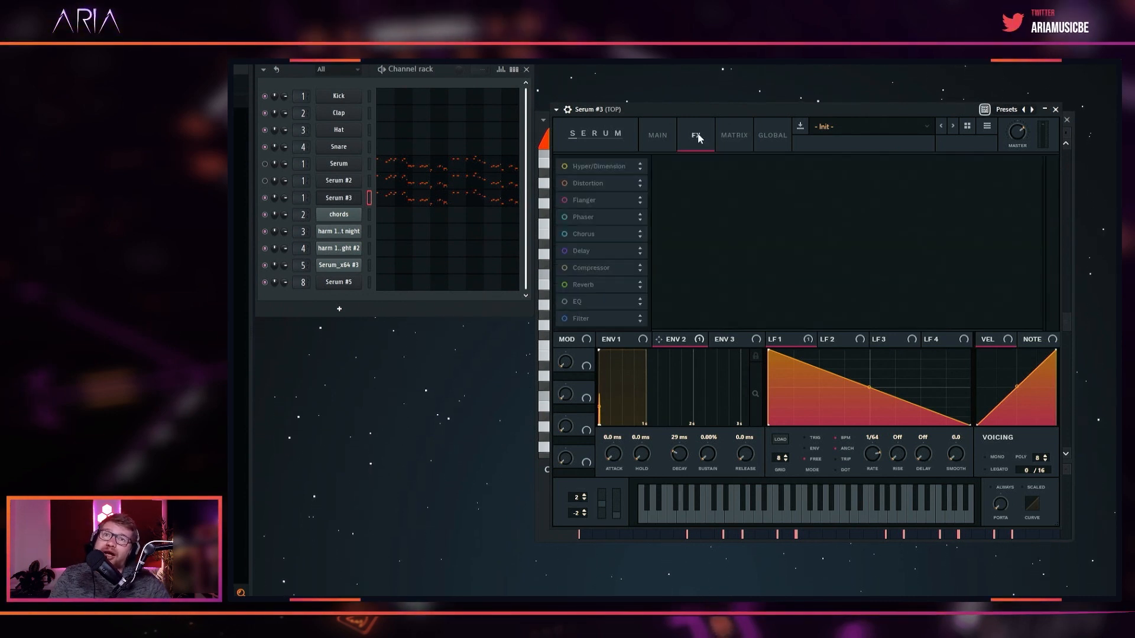
click(564, 167)
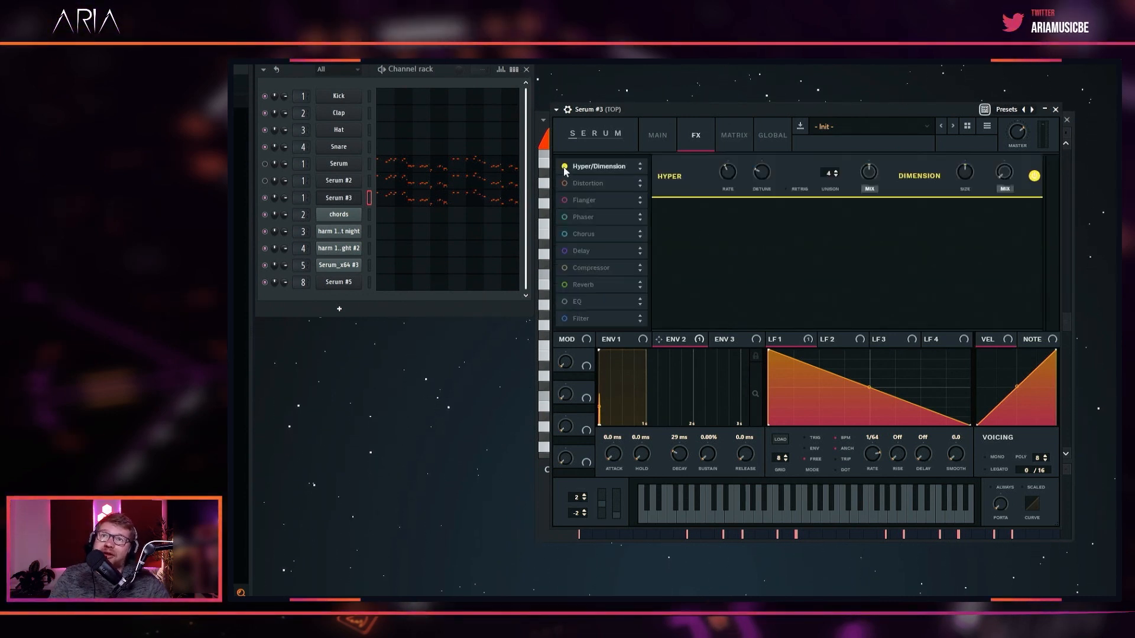
double_click(724, 175)
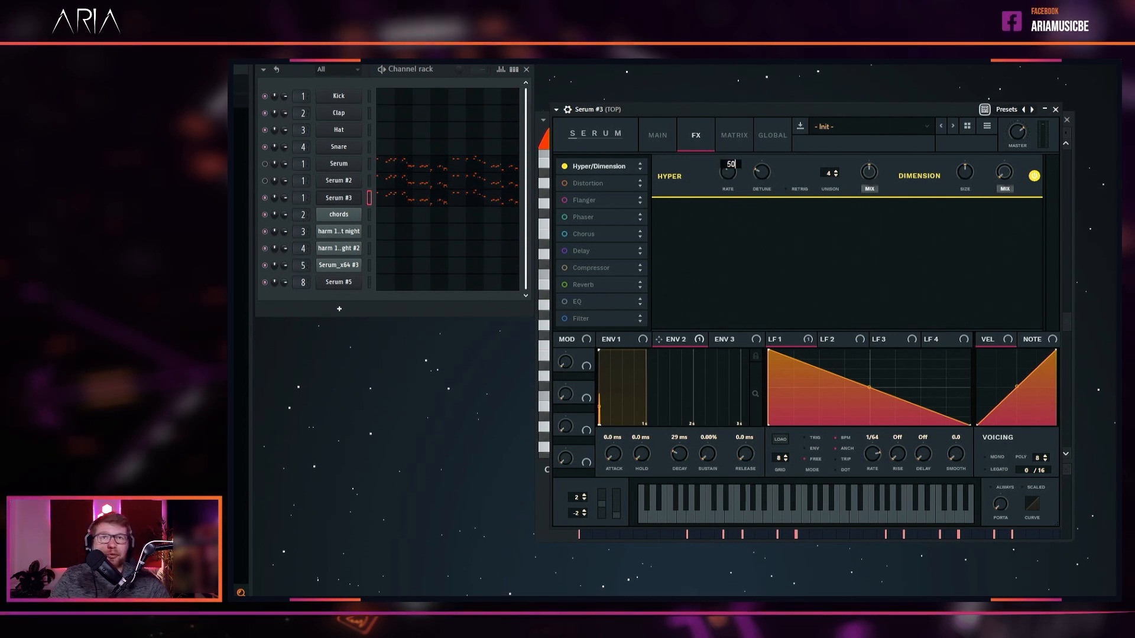
text(50)
key(Return)
double_click(762, 173)
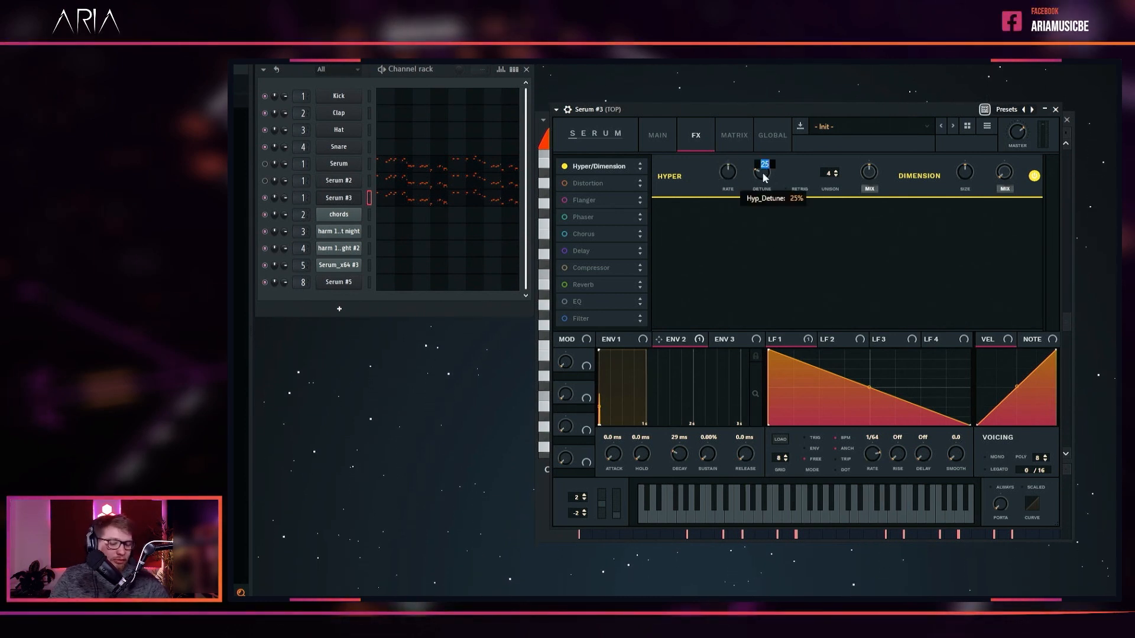
text(40)
double_click(869, 175)
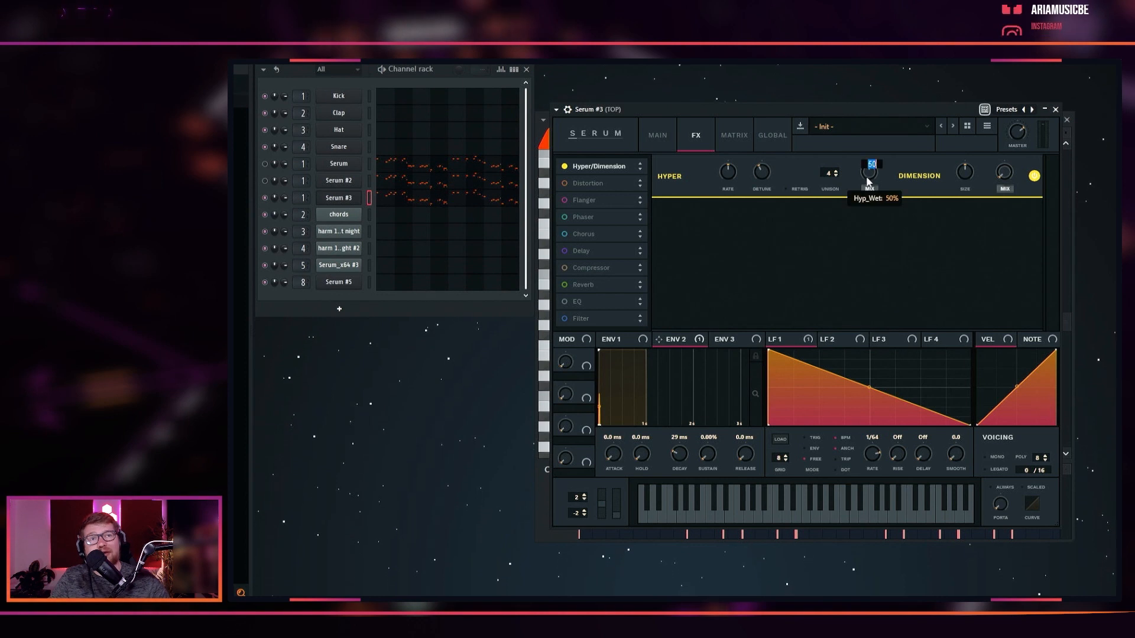
text(60)
key(Return)
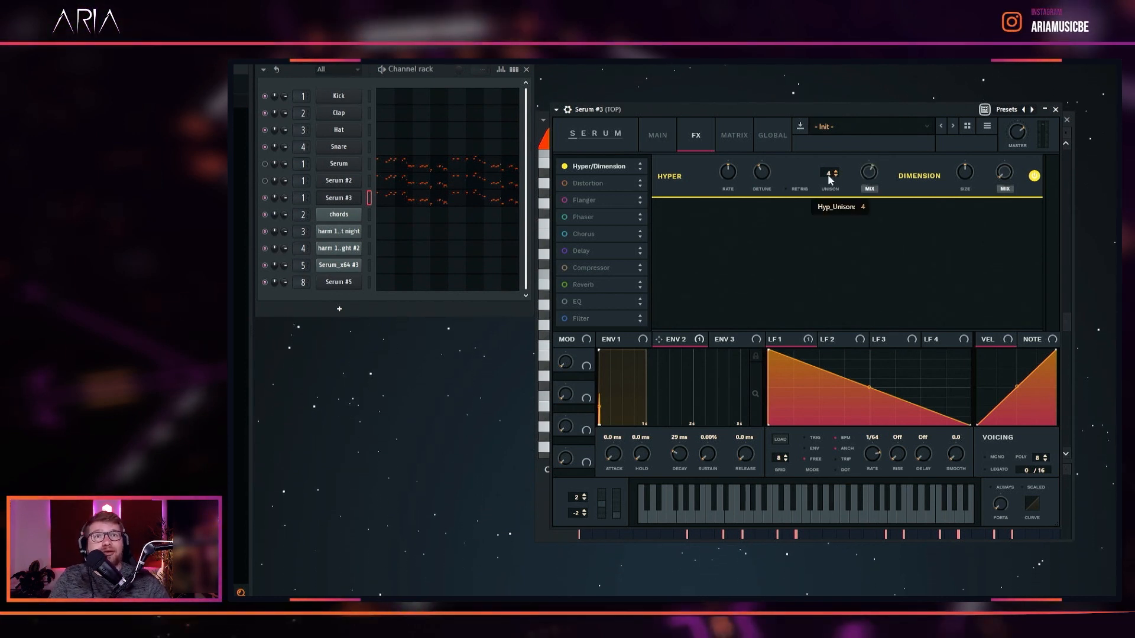
drag(829, 179, 832, 225)
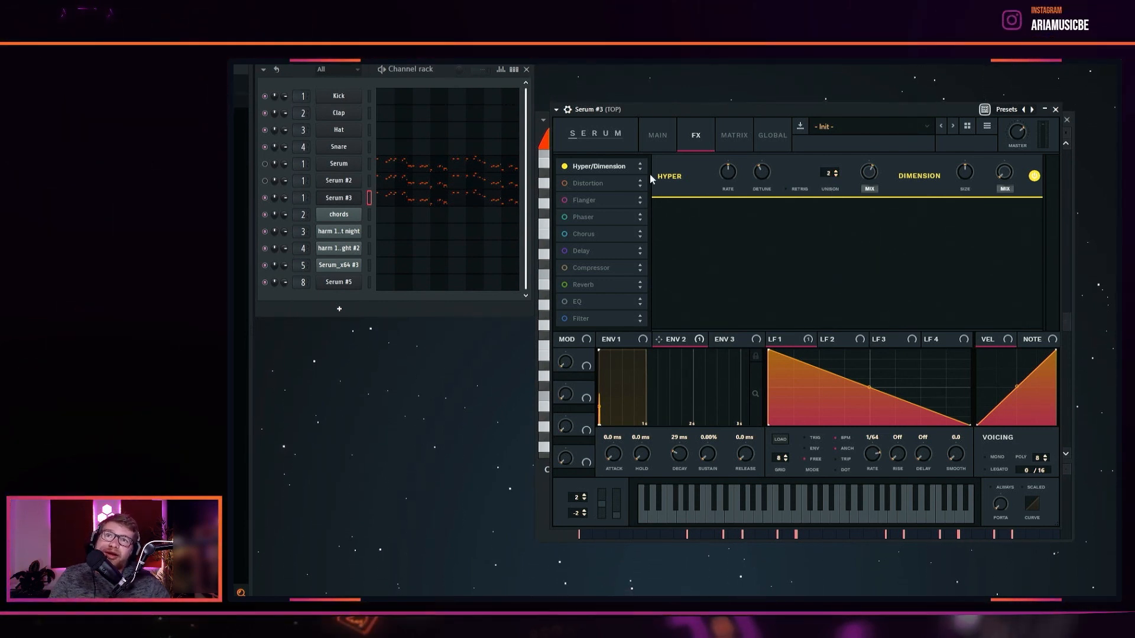
Enable the Distortion effect on the third Serum and set its type to Zero-Square.
click(655, 136)
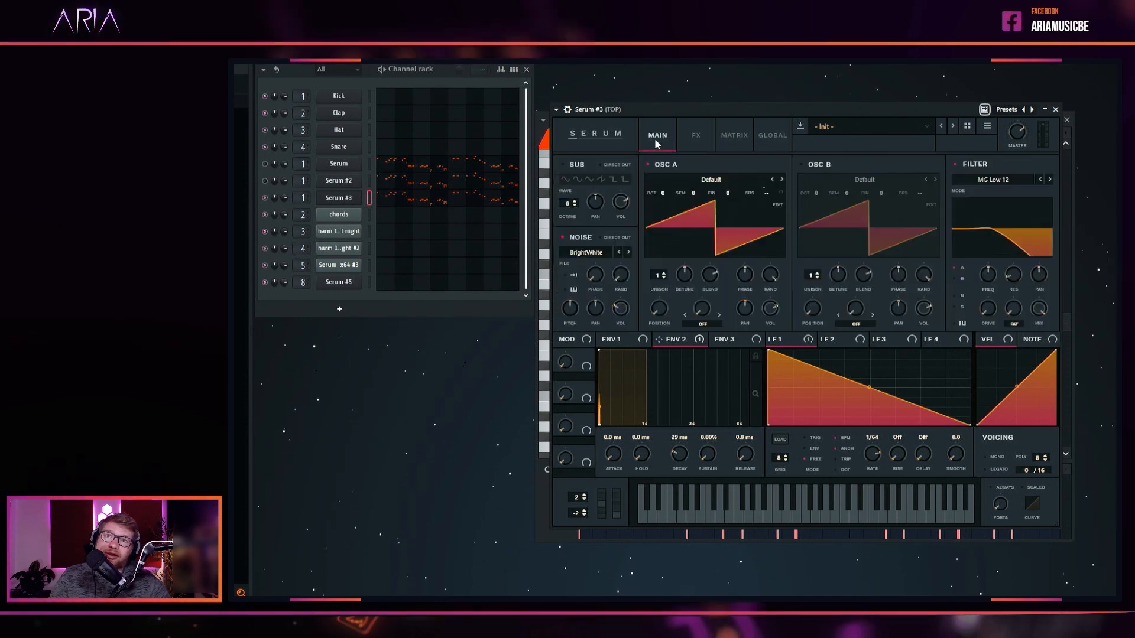
click(694, 137)
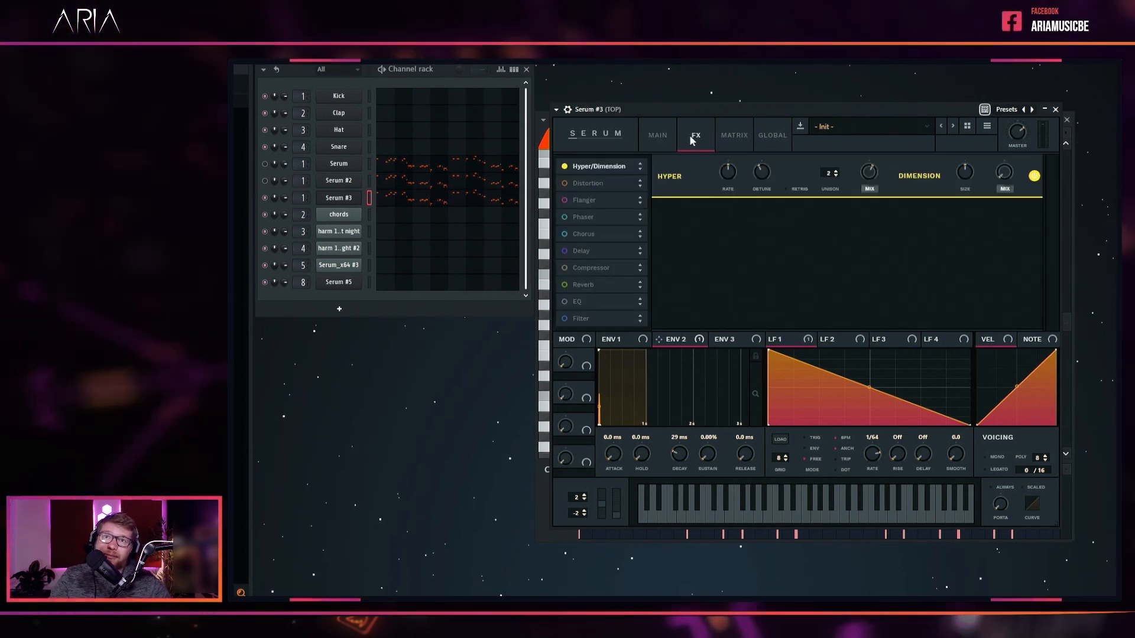
click(565, 184)
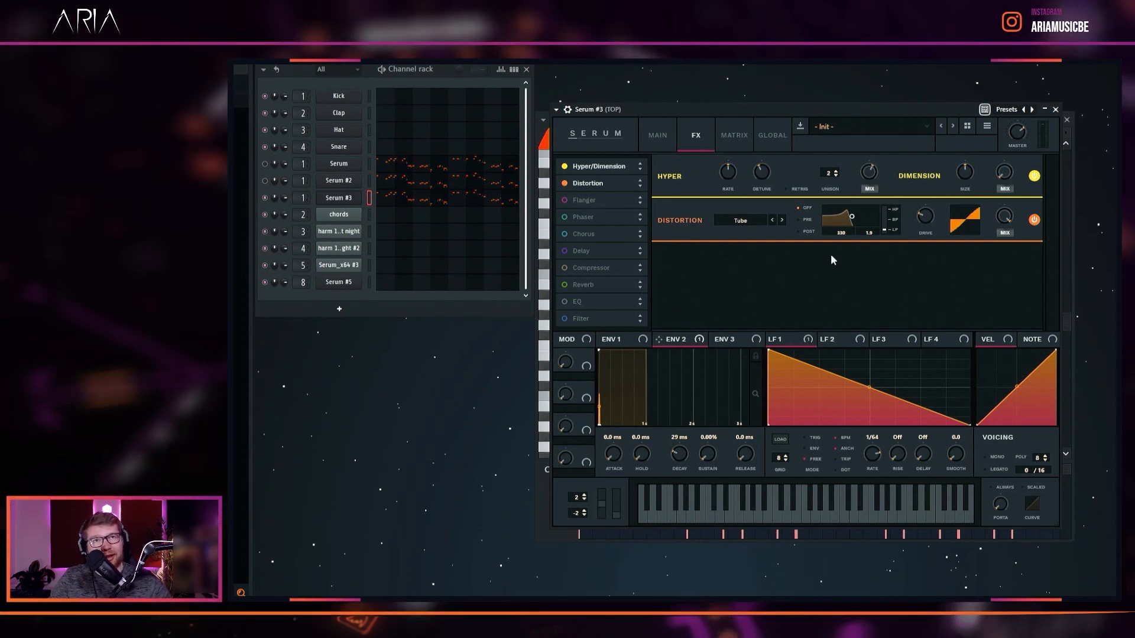
click(746, 221)
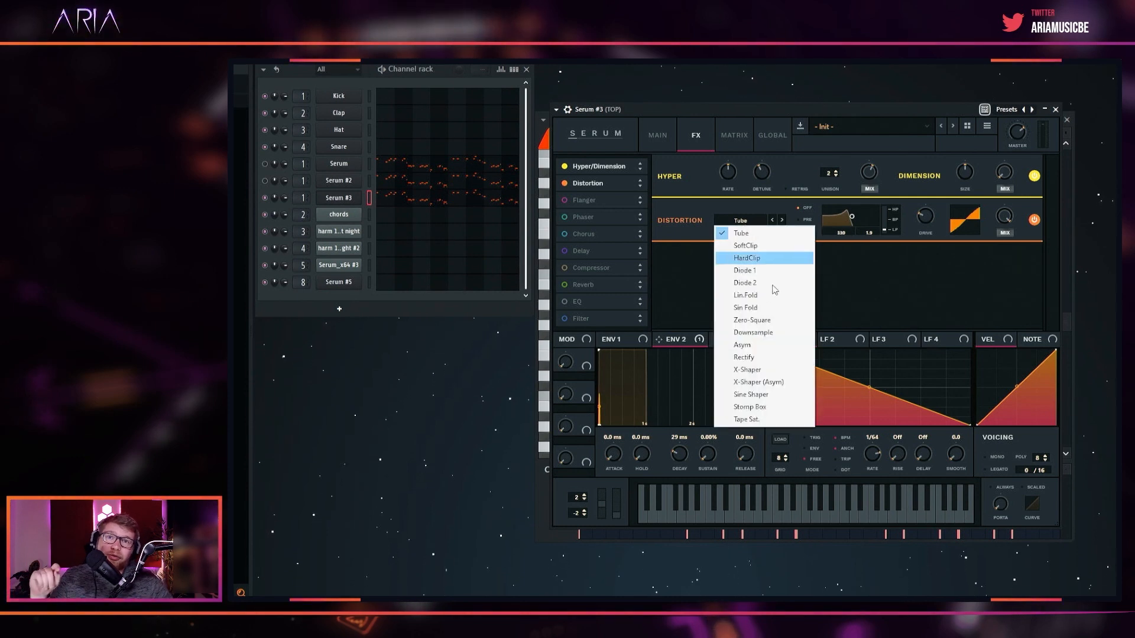
click(782, 327)
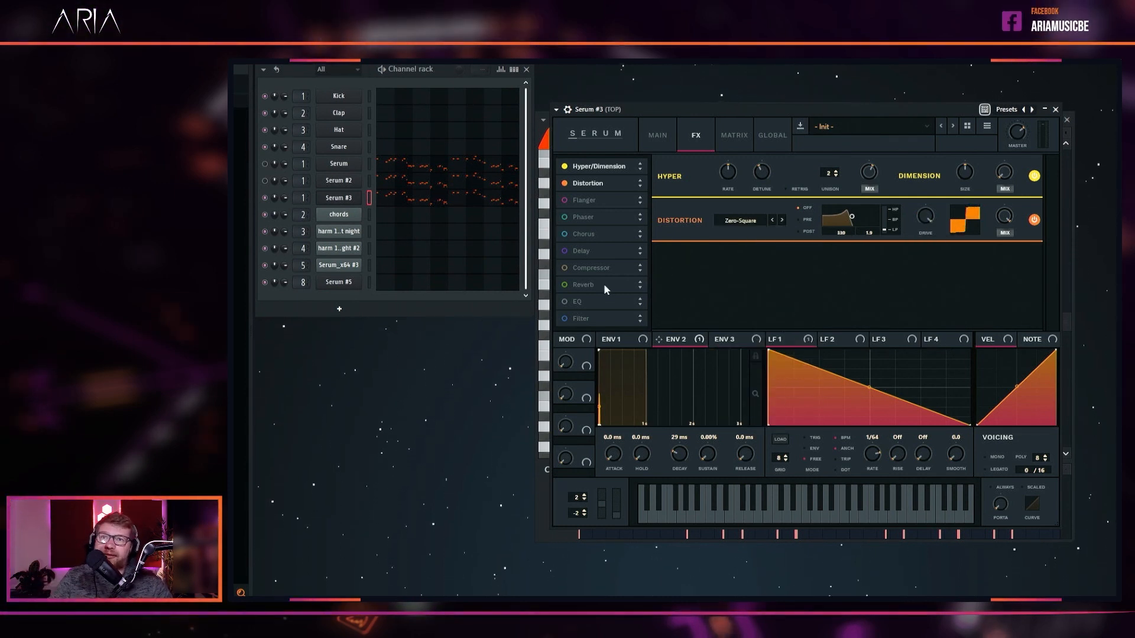
Enable the EQ on the third Serum, switch its high band to a low-pass, lower its Q and adjust its cutoff frequency.
click(566, 301)
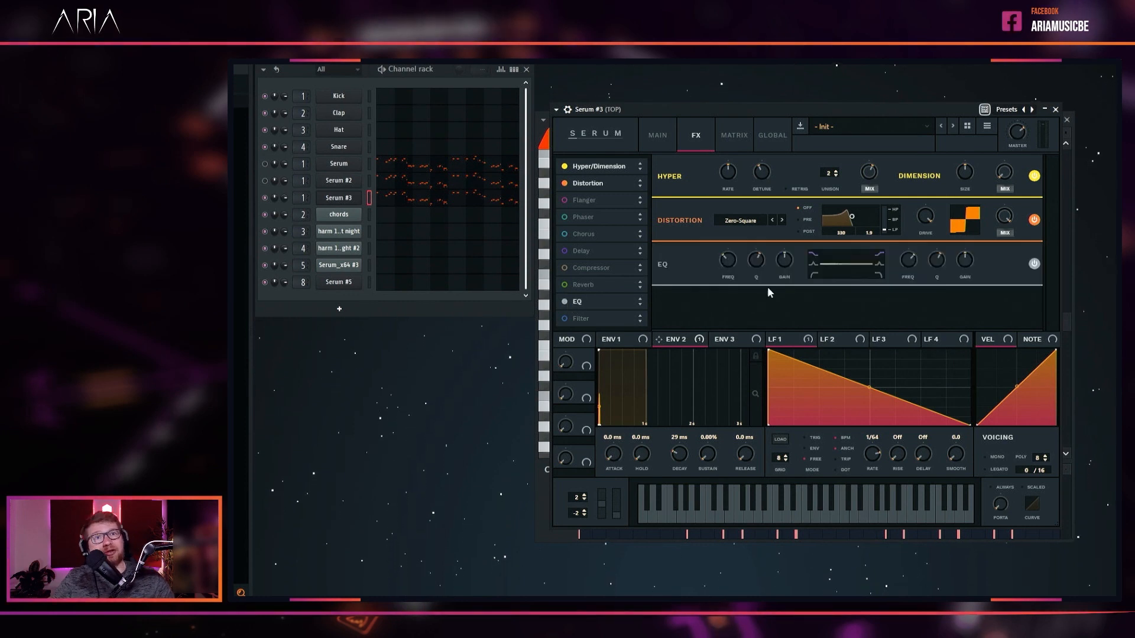
click(881, 276)
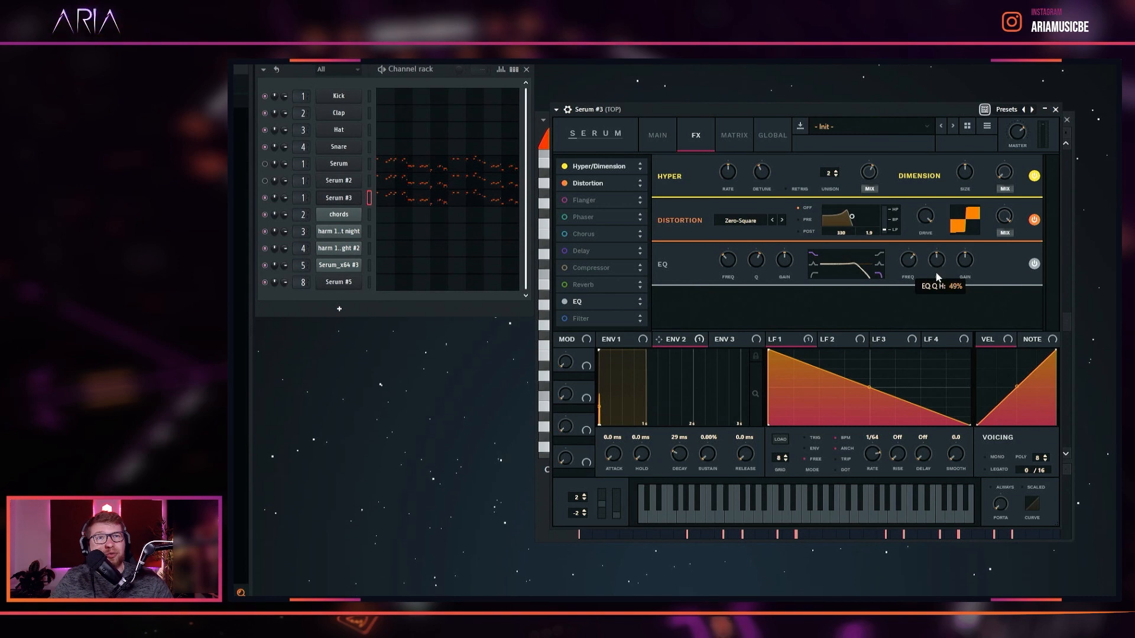
drag(936, 276, 934, 281)
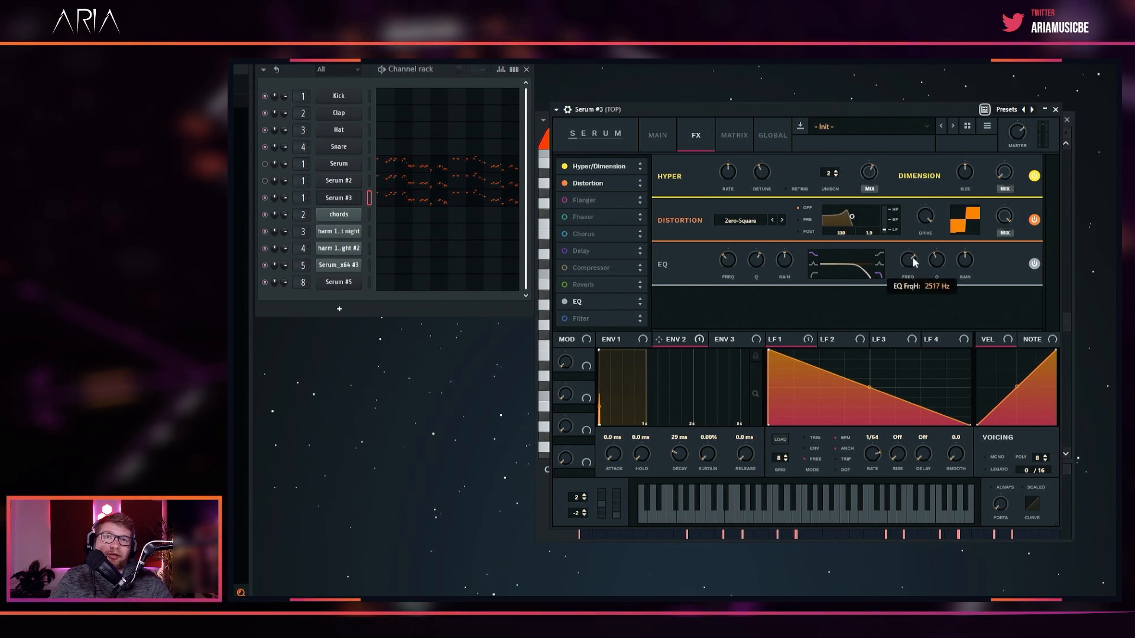
drag(924, 257, 925, 256)
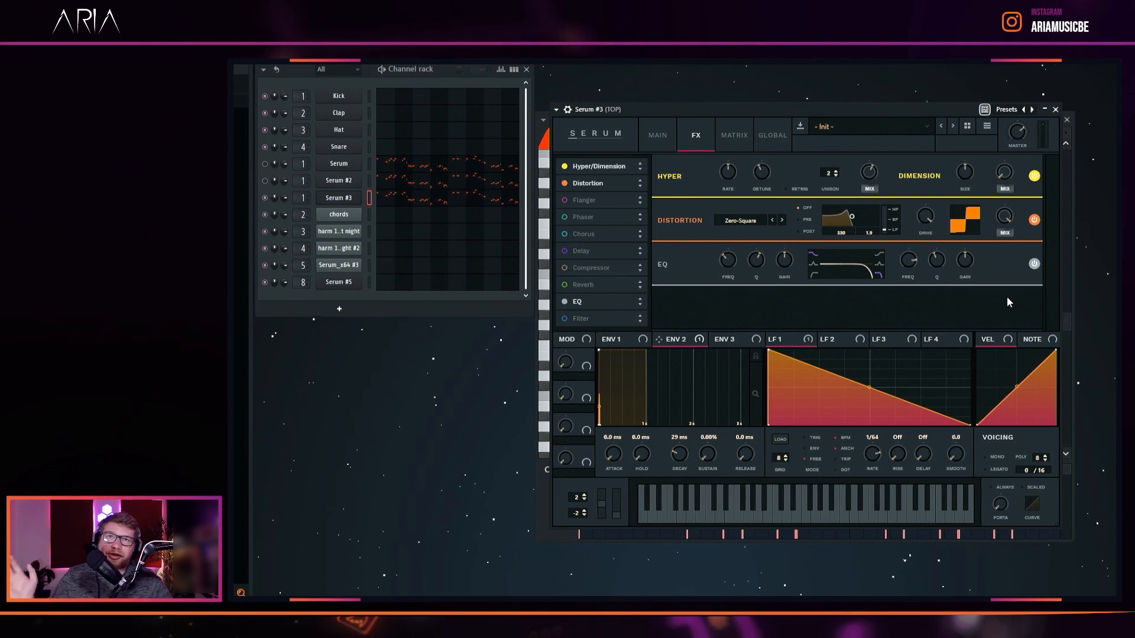
Enable mono and legato voicing on the third Serum and set its portamento to 70.
click(665, 139)
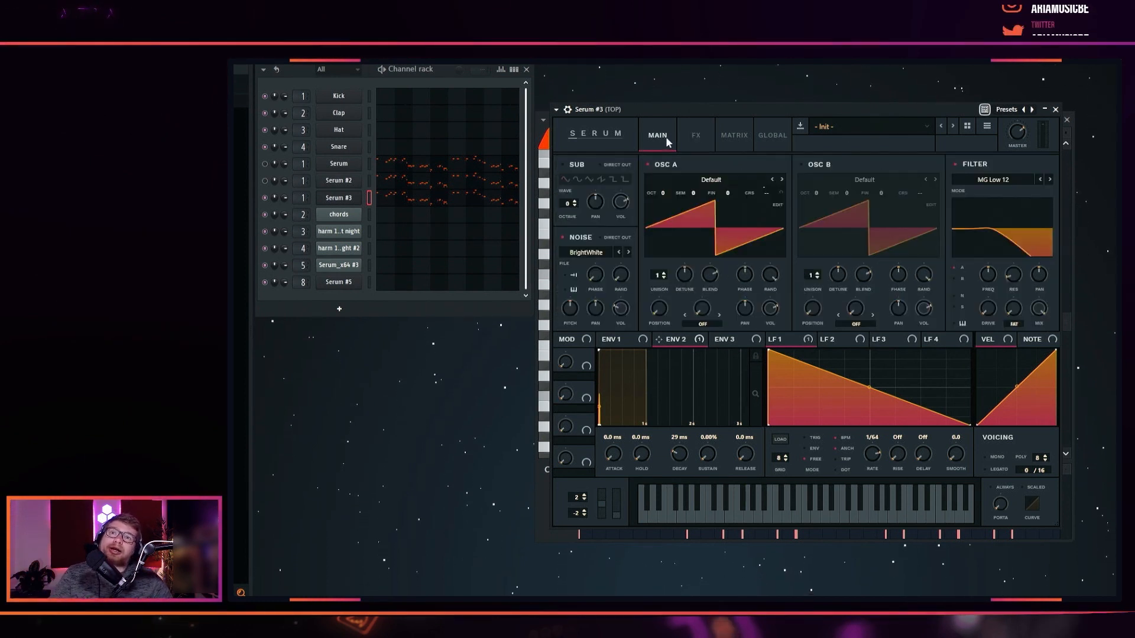
click(986, 457)
click(993, 469)
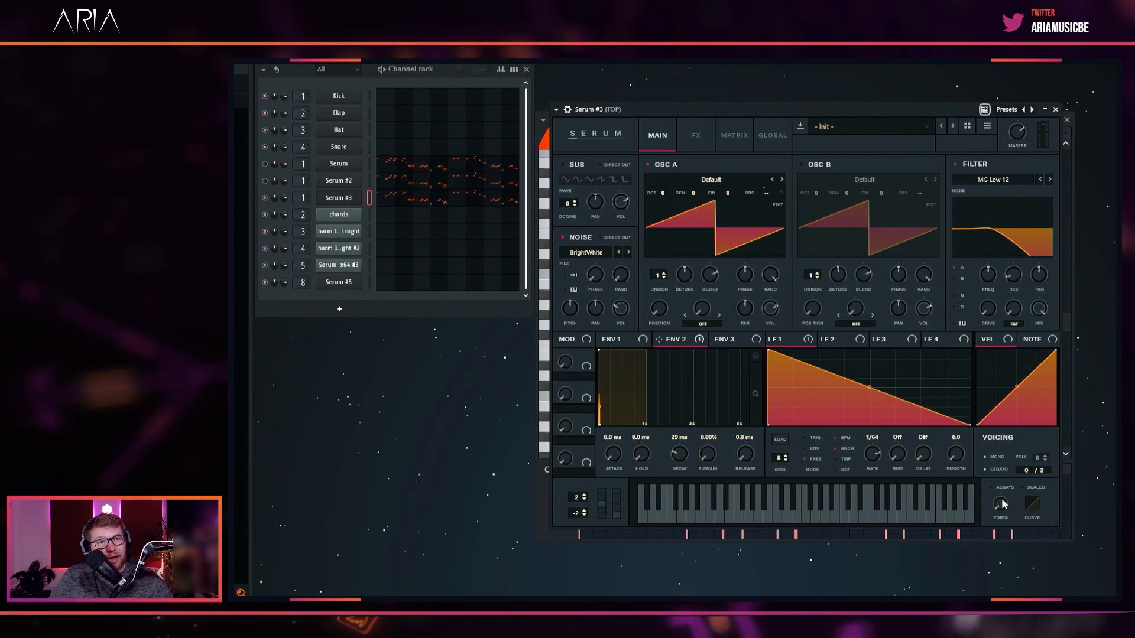
double_click(1001, 504)
text(70)
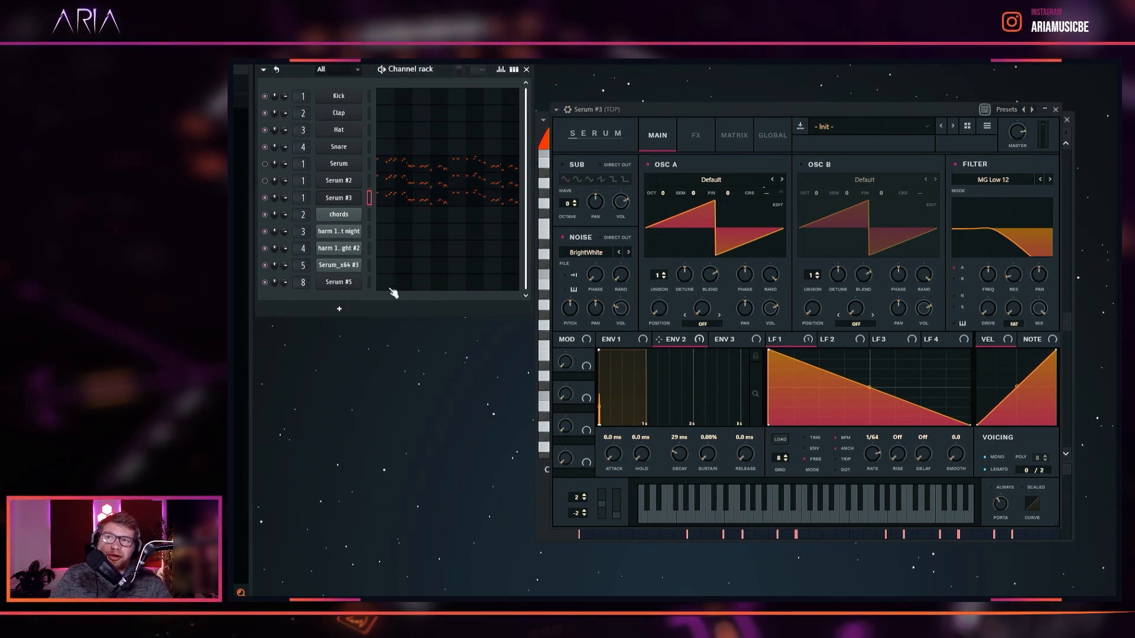
Play the pattern and toggle the noise oscillator to compare the third layer with and without noise.
key(space)
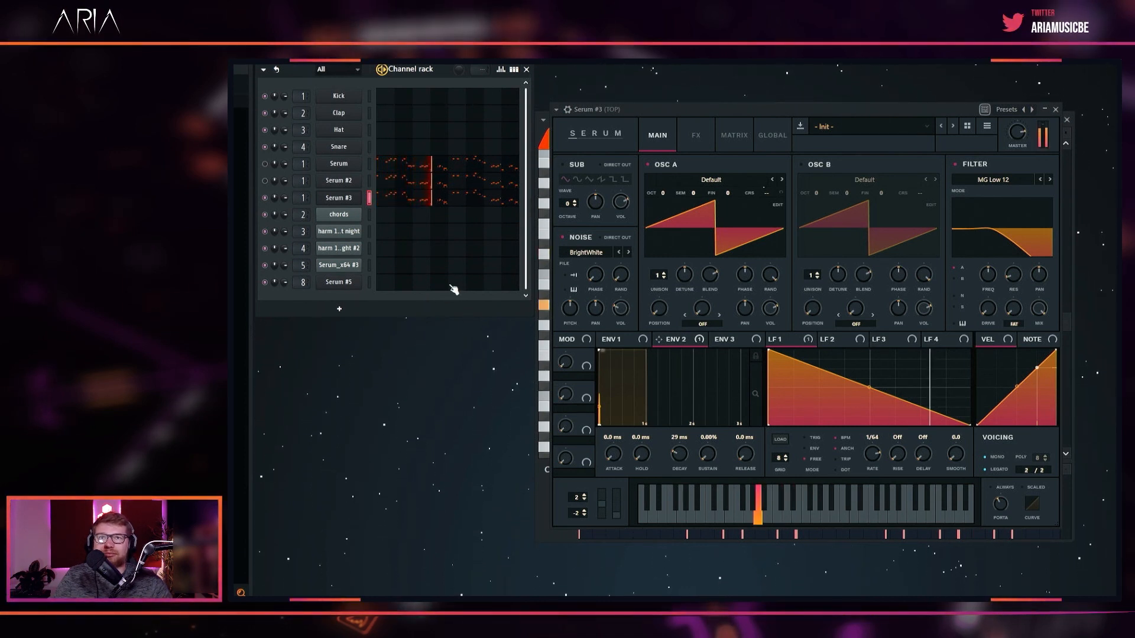
click(563, 238)
click(563, 236)
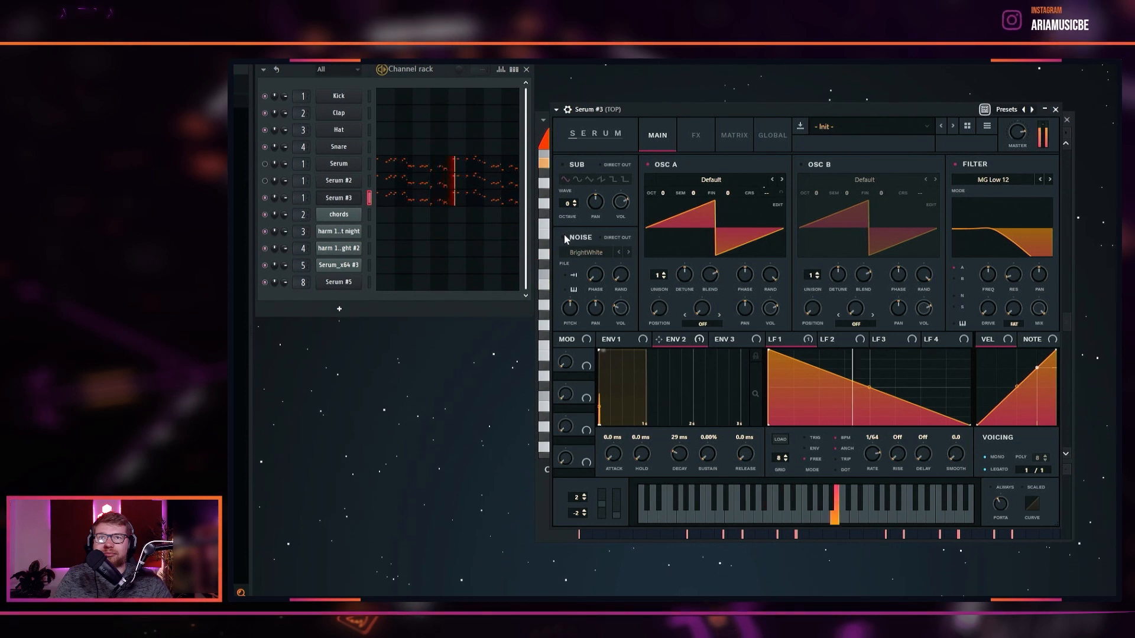
key(space)
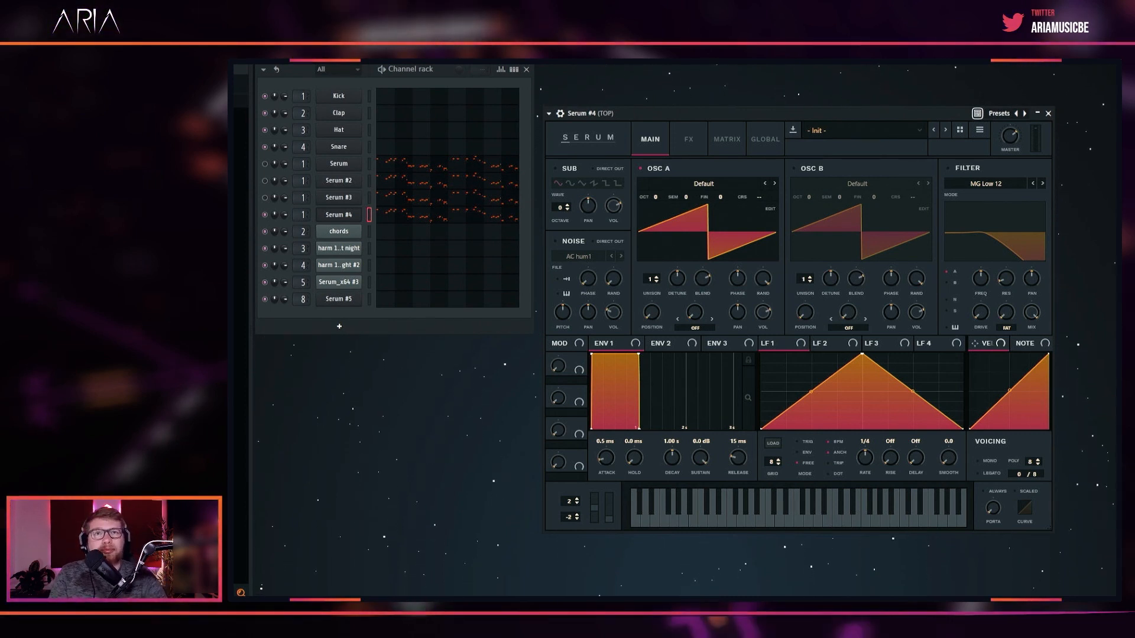
Turn on oscillator B in Serum #4 and set oscillator A to the square wave of the Basic Shapes wavetable.
click(802, 170)
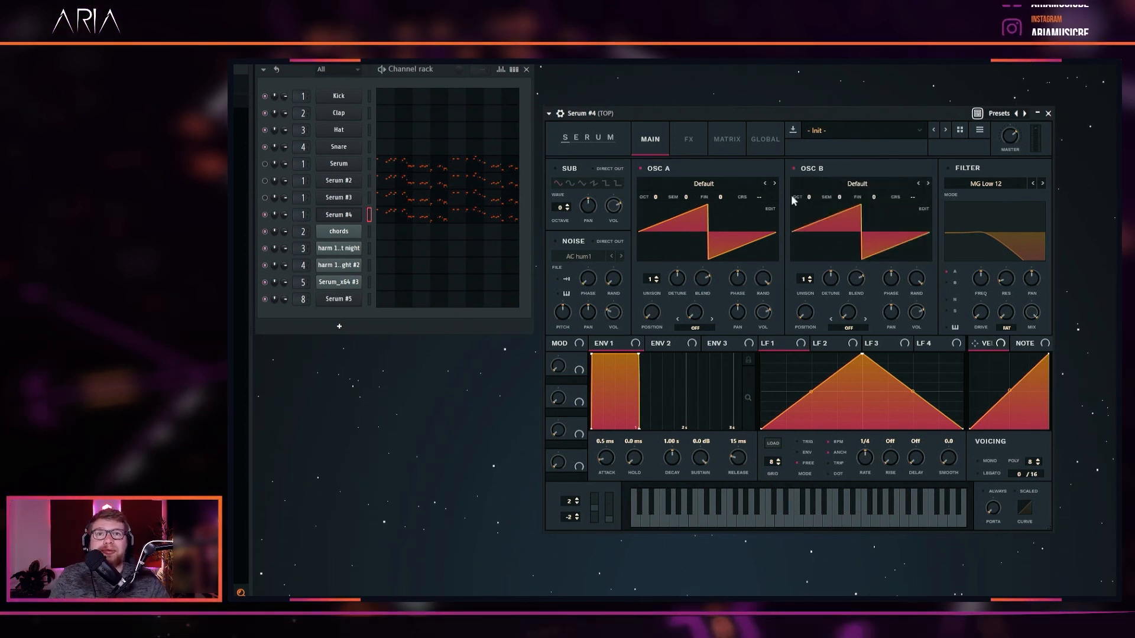
click(709, 186)
mouse_move(722, 202)
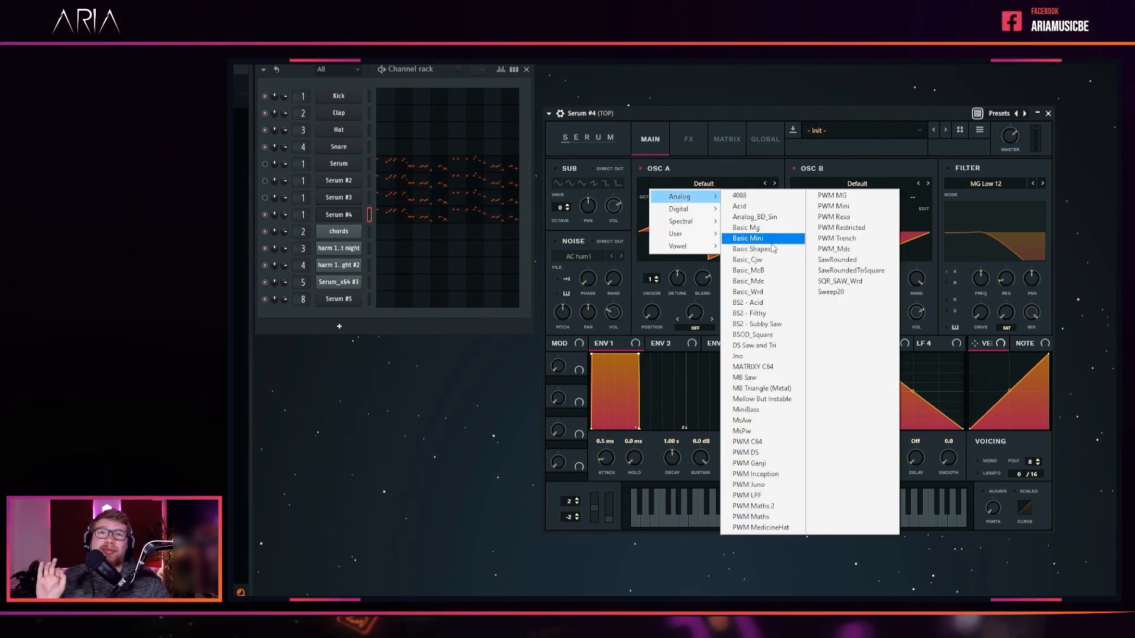
click(751, 249)
mouse_move(655, 317)
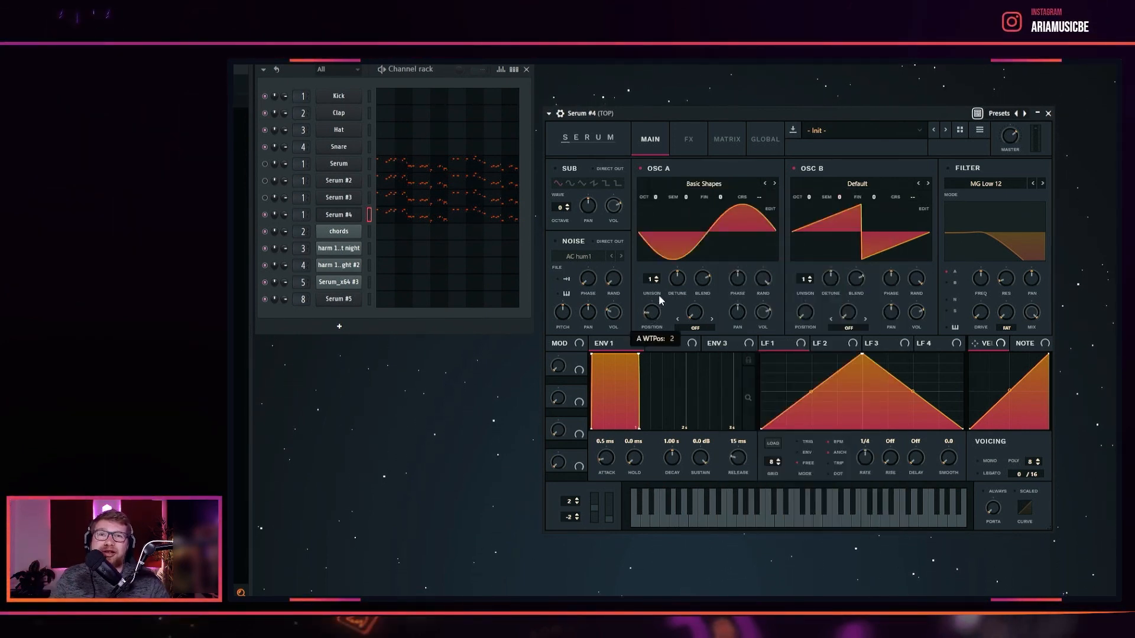
drag(659, 297, 672, 271)
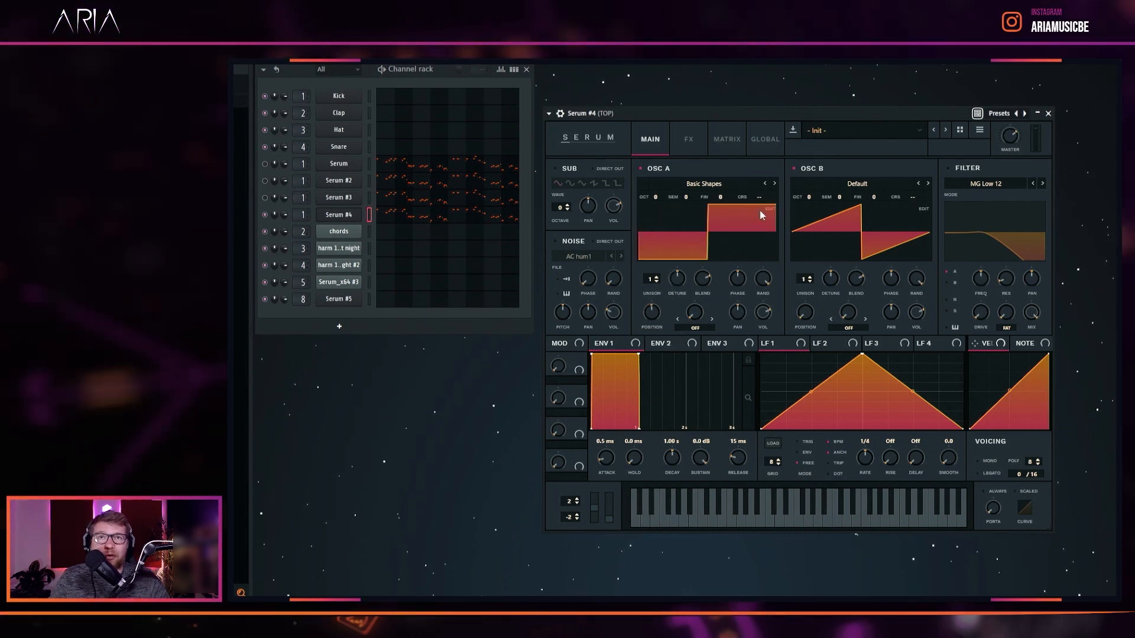
Load the Basic Shapes wavetable into oscillator B and set its position to the square wave.
click(858, 185)
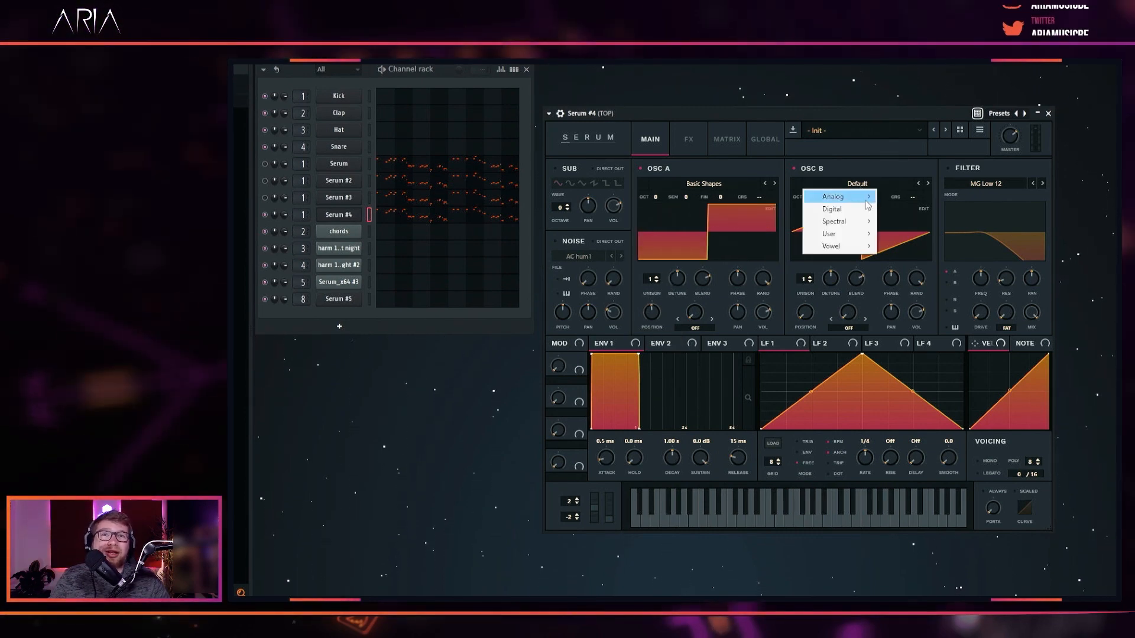
mouse_move(839, 196)
click(904, 249)
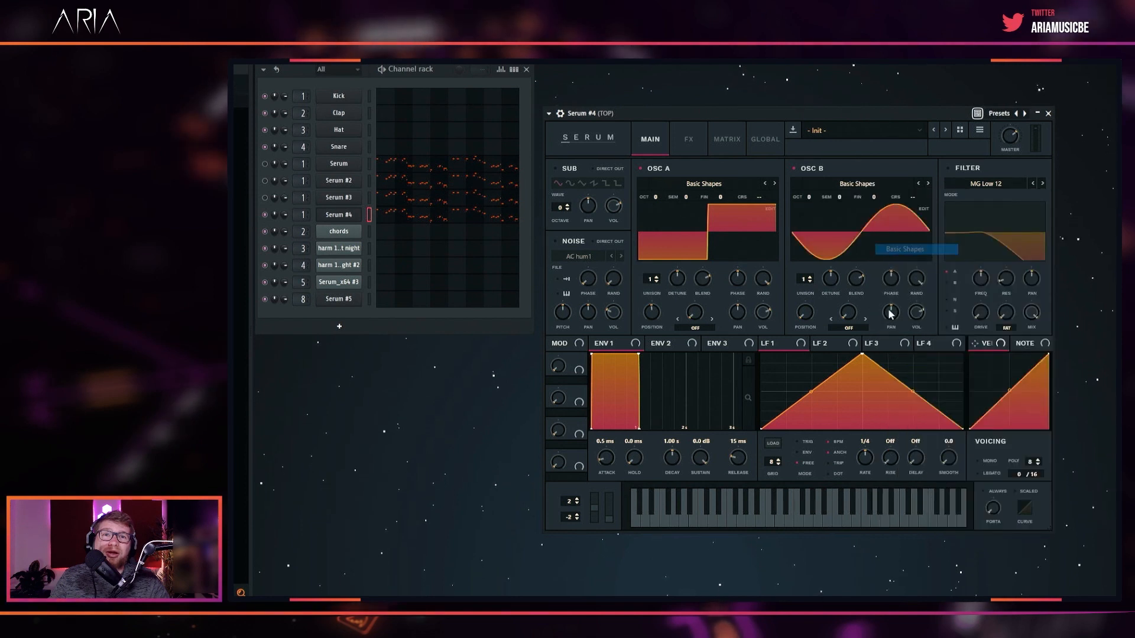
drag(805, 313, 823, 276)
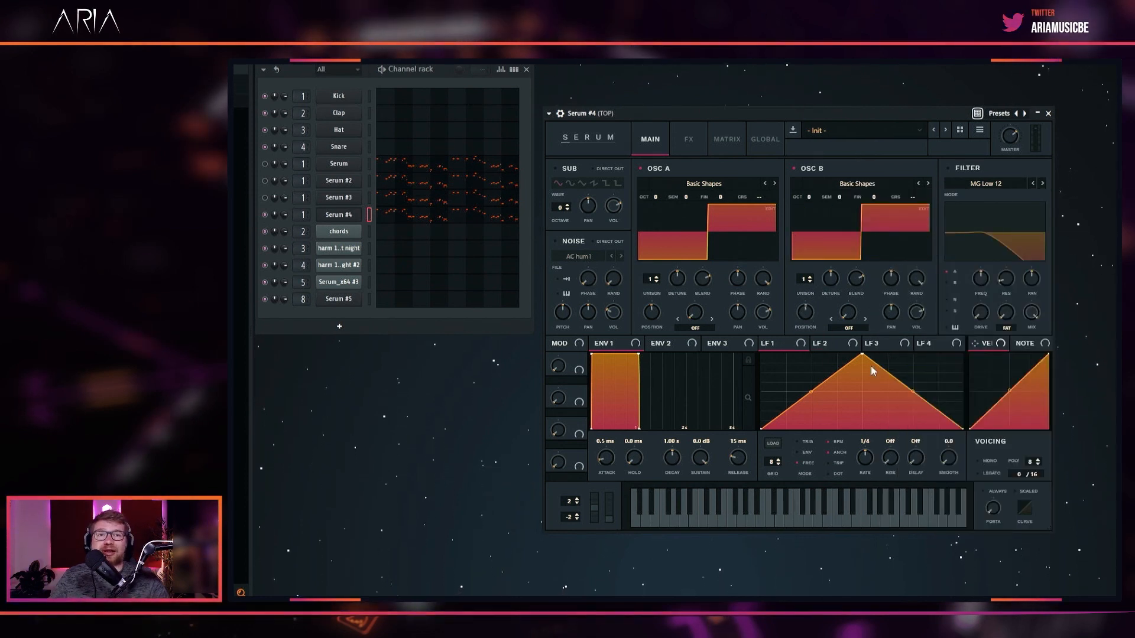
Shape LFO 1 as a falling ramp at a 1/128 rate and assign it to the fine pitch of both oscillators.
drag(860, 355, 727, 252)
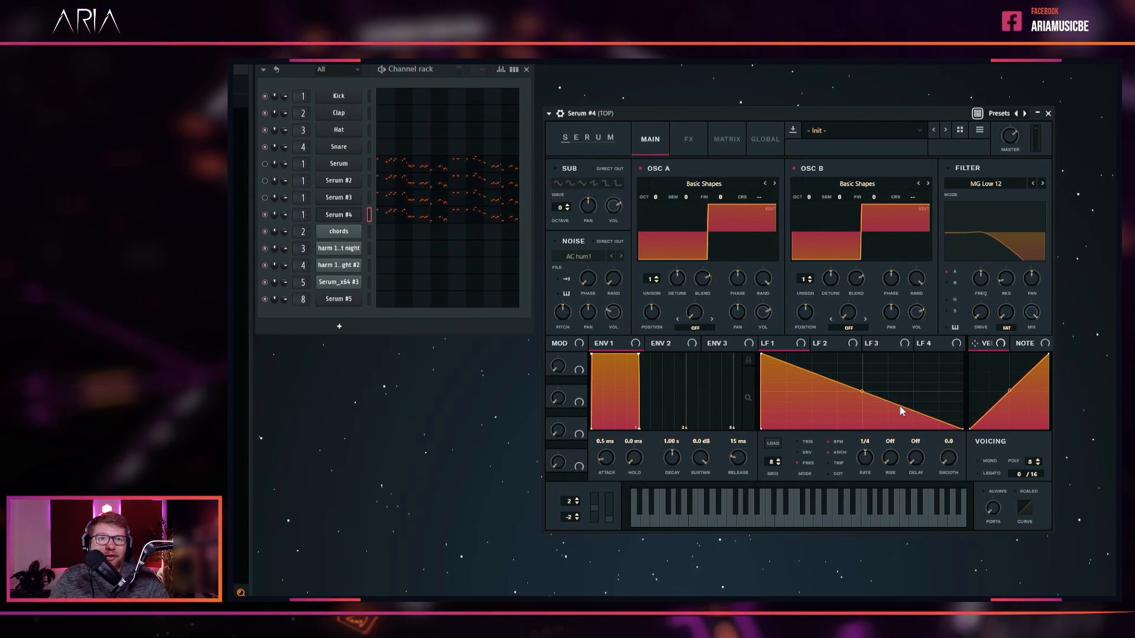
drag(882, 446, 886, 437)
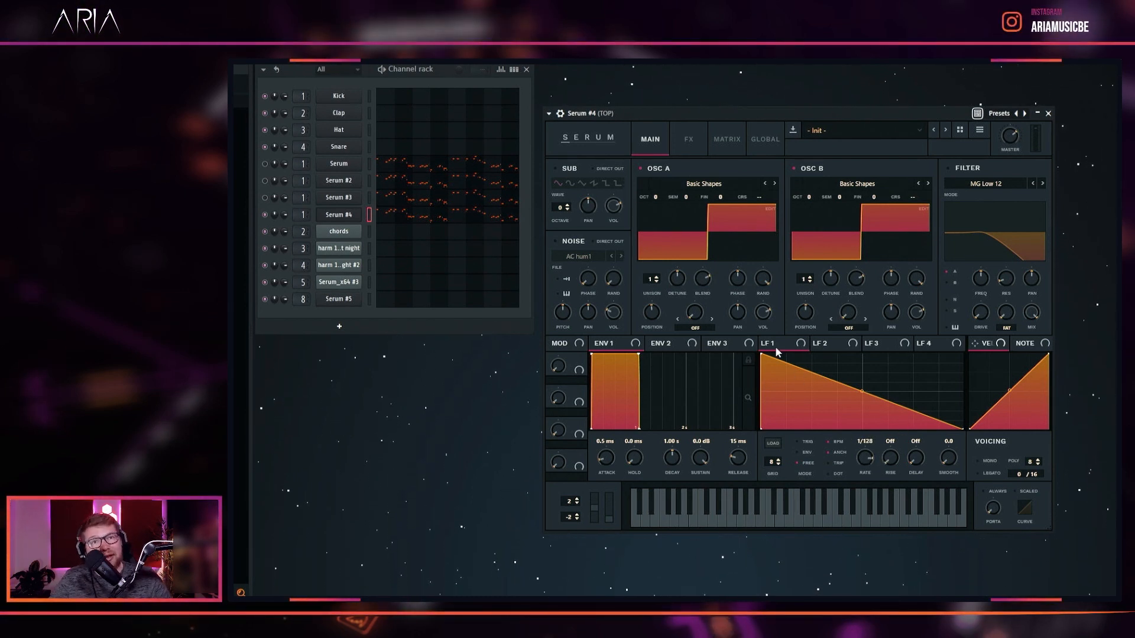
drag(776, 347, 719, 200)
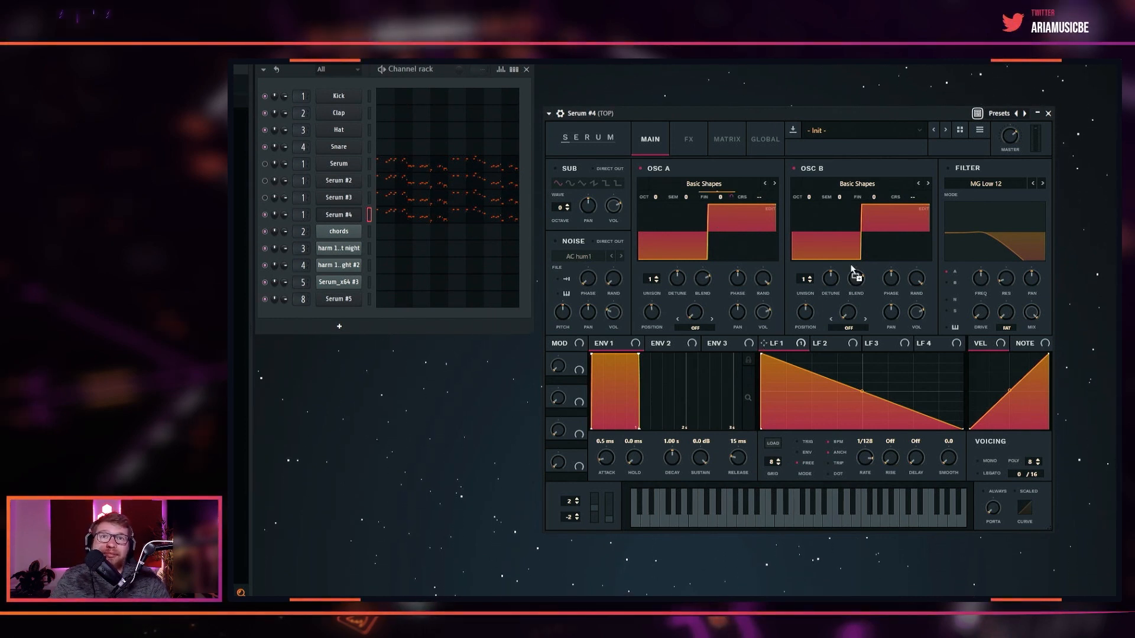
drag(873, 201, 874, 199)
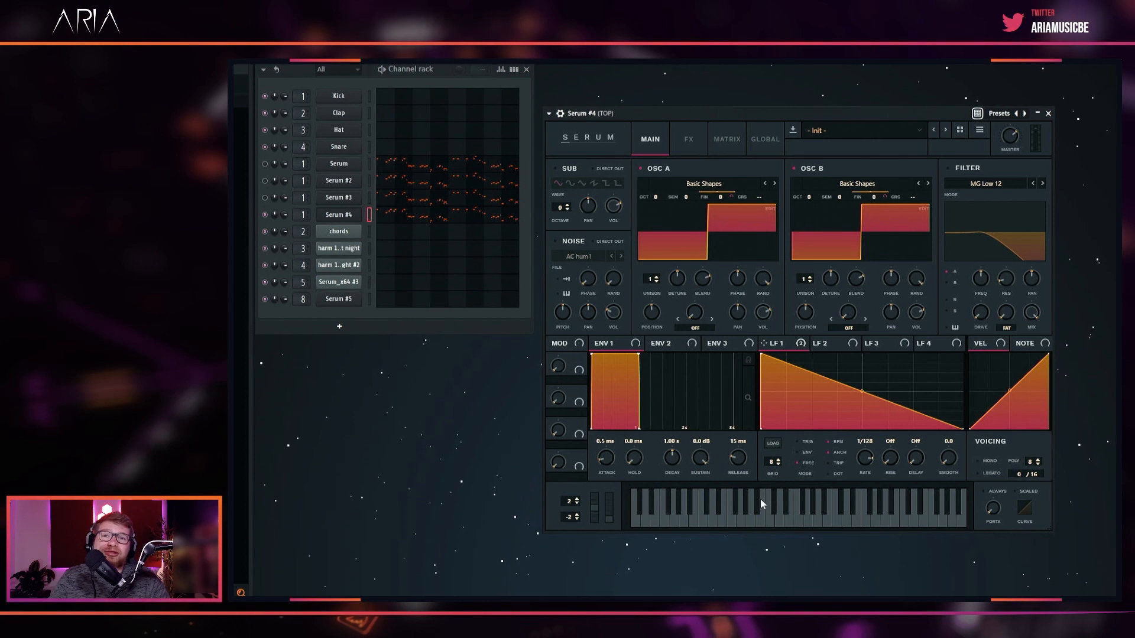
Set Env 2 to 0 ms attack, 29 ms decay, 0% sustain and 0 ms release.
click(680, 343)
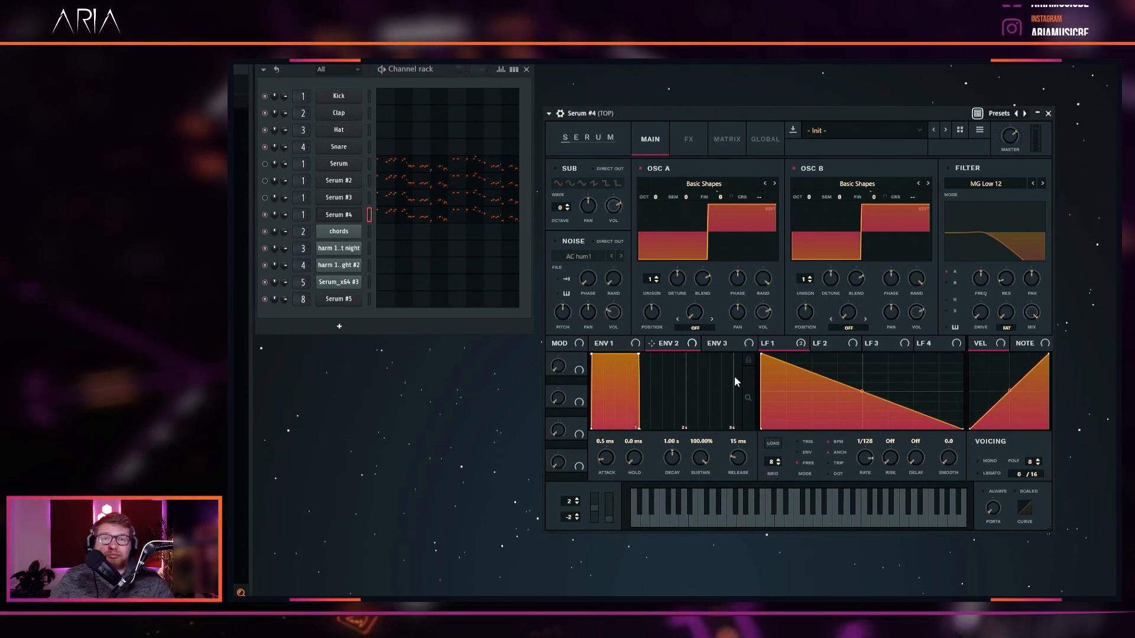
drag(738, 461, 698, 532)
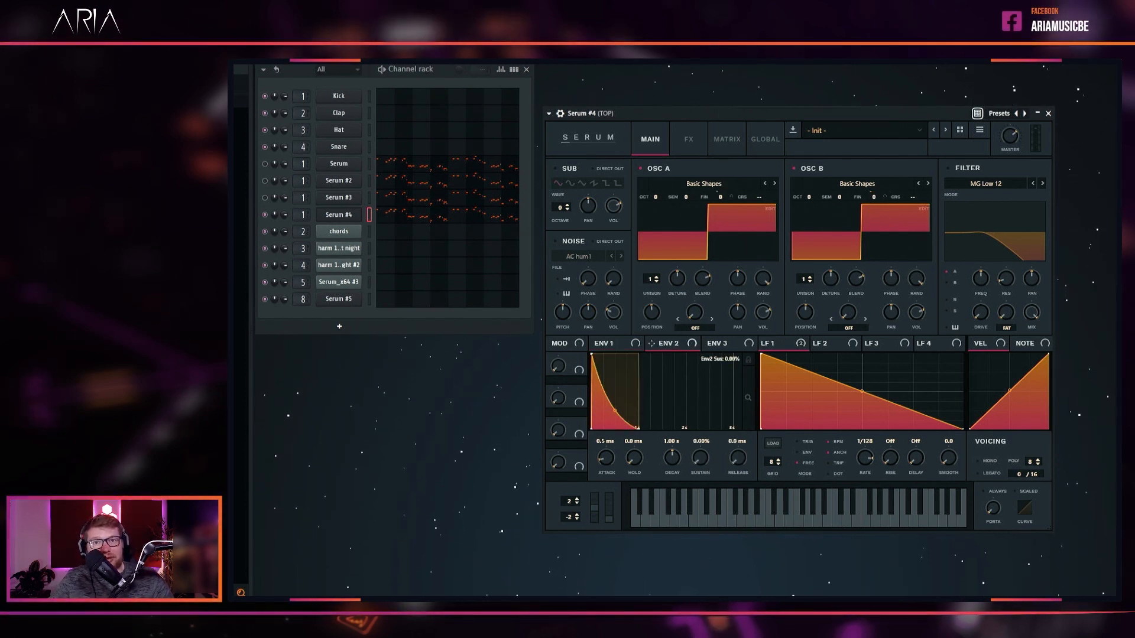
drag(607, 458, 607, 482)
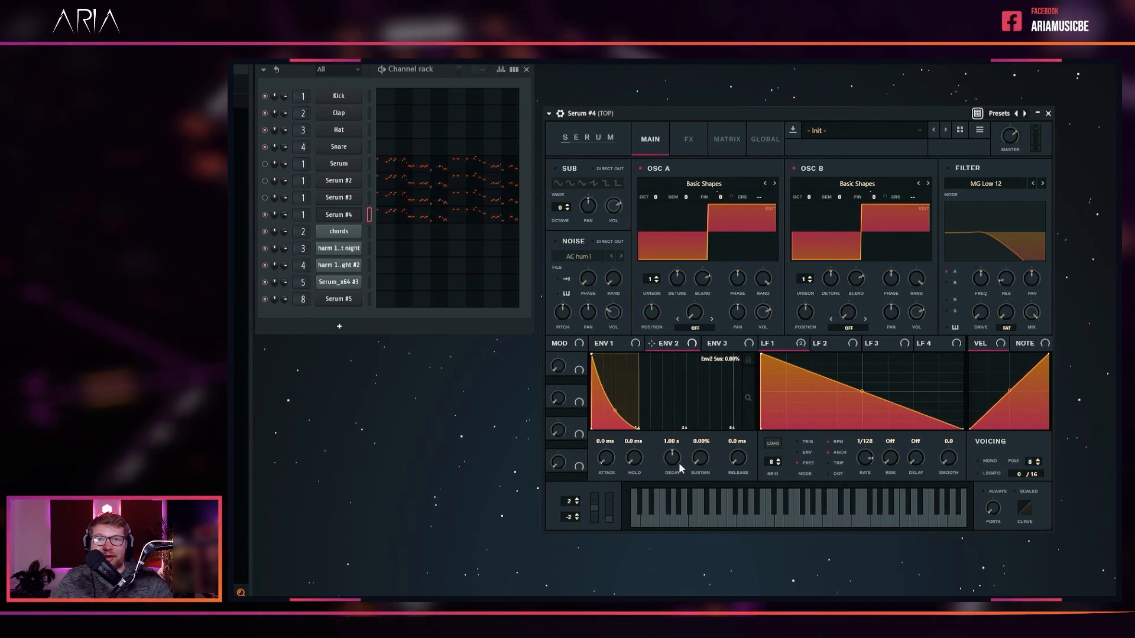
double_click(673, 460)
text(29ms)
key(Return)
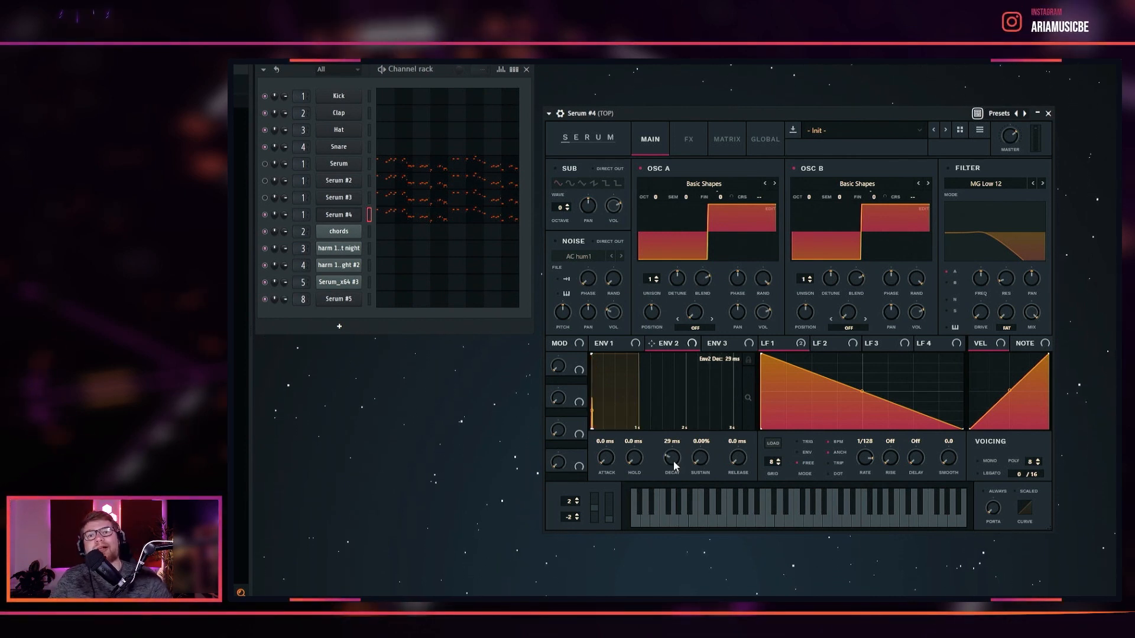
Lower the output level of both LFO 1 fine-pitch routings and add an Env 2 routing to master tuning with amount -7.
click(733, 141)
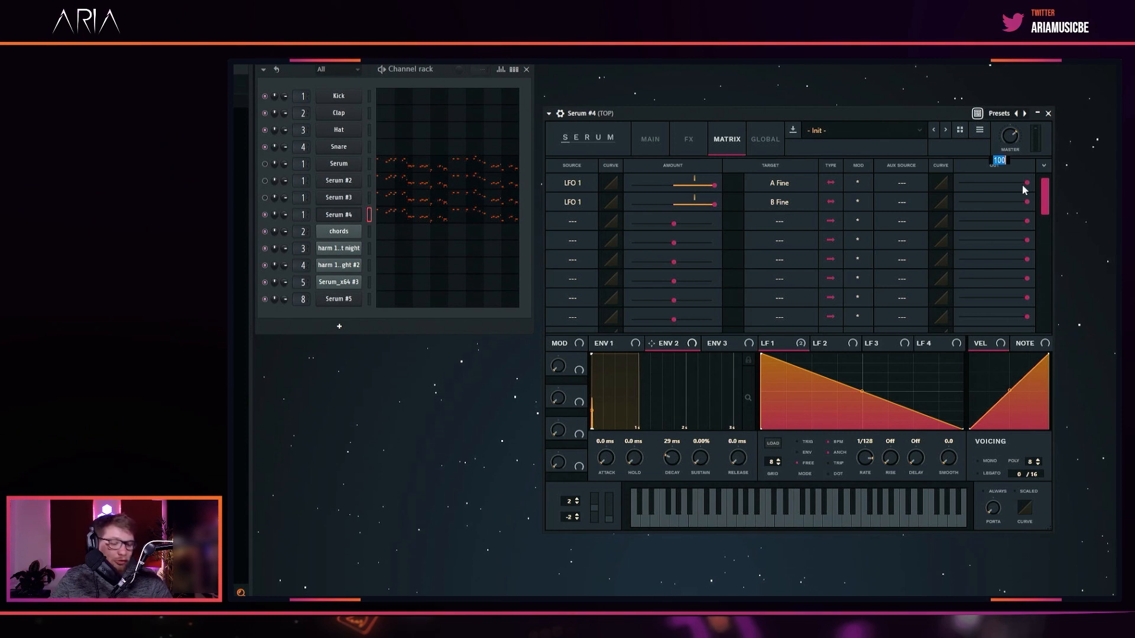
drag(1023, 184, 1027, 225)
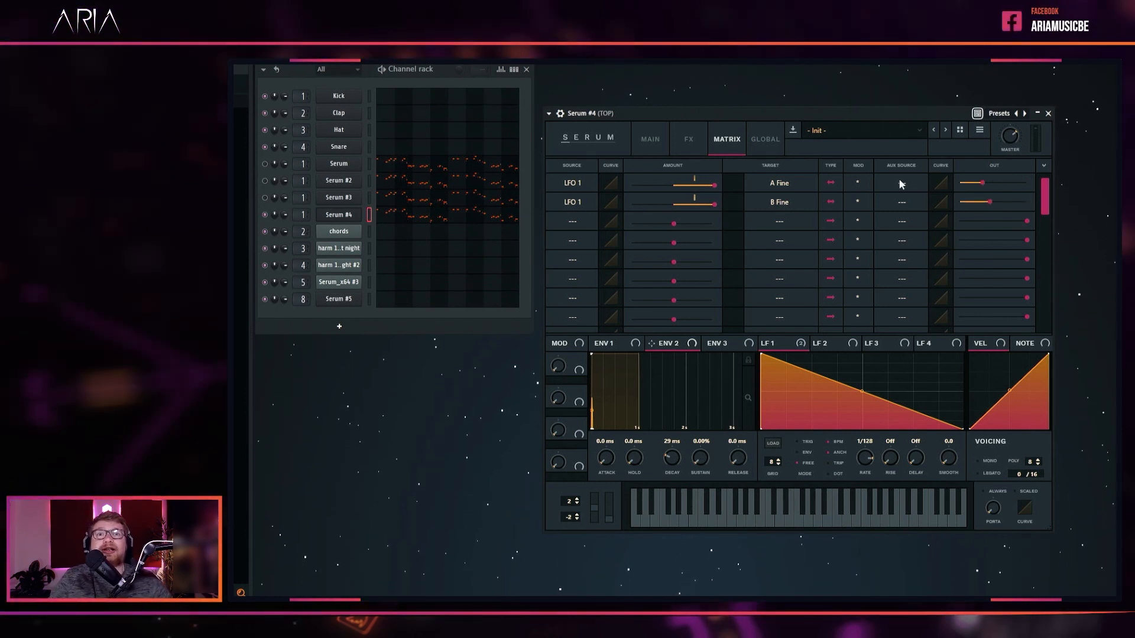
click(568, 219)
click(571, 220)
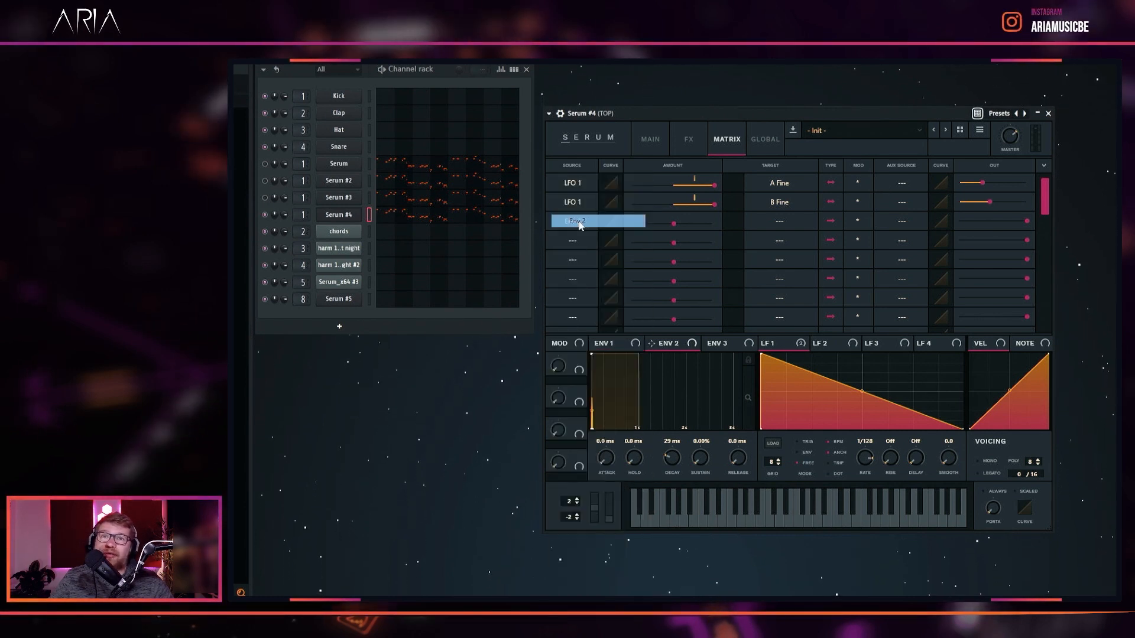
click(779, 221)
mouse_move(797, 322)
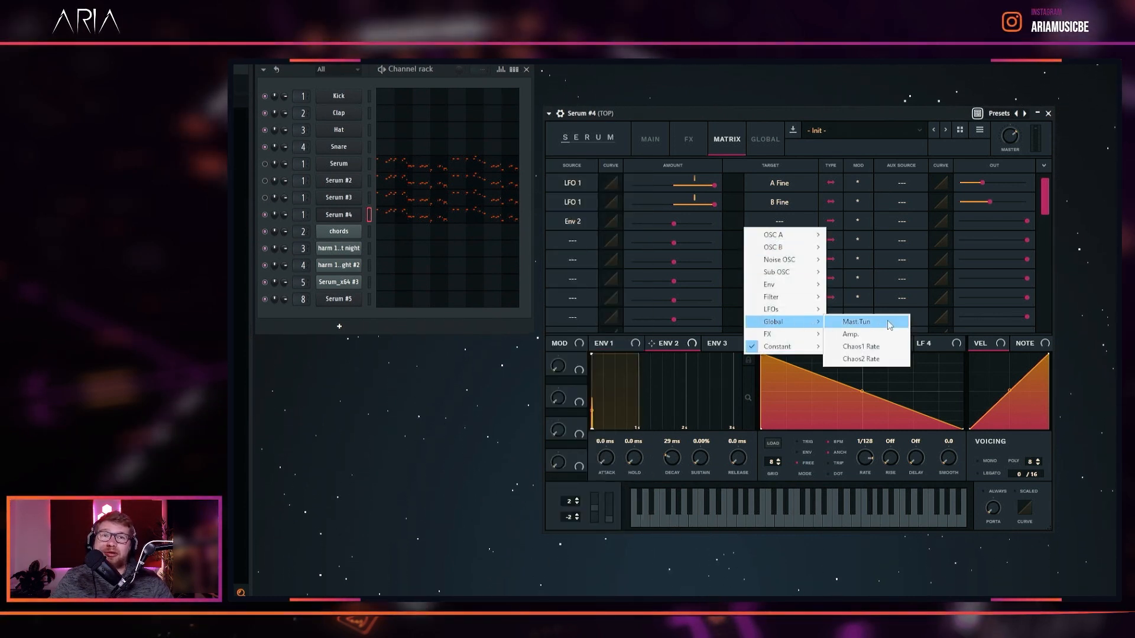
click(863, 334)
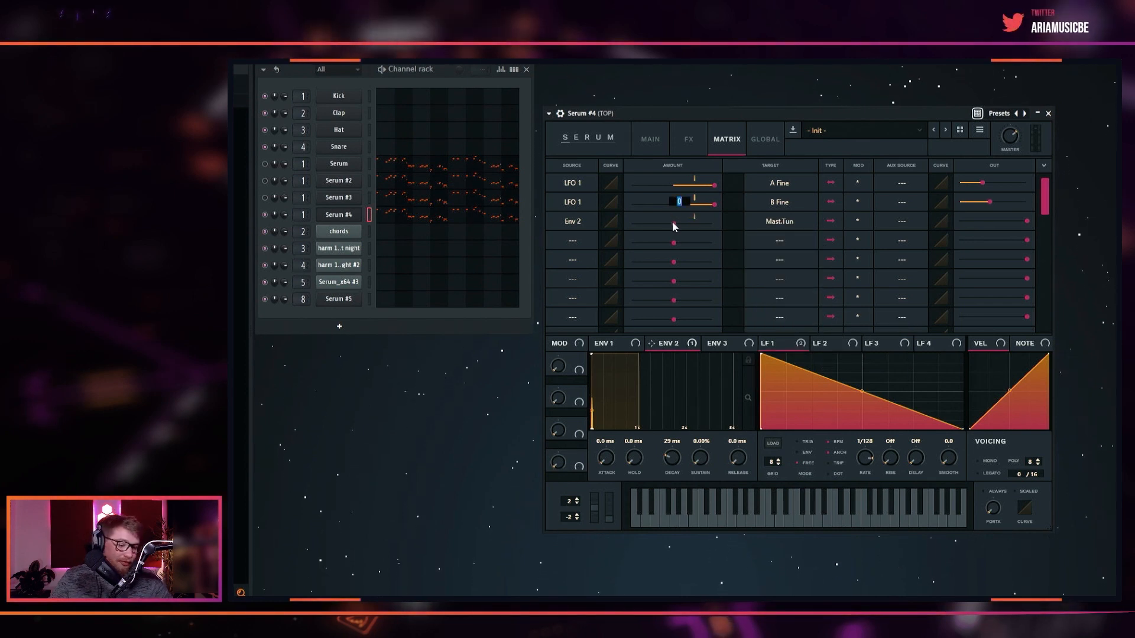
text(-7)
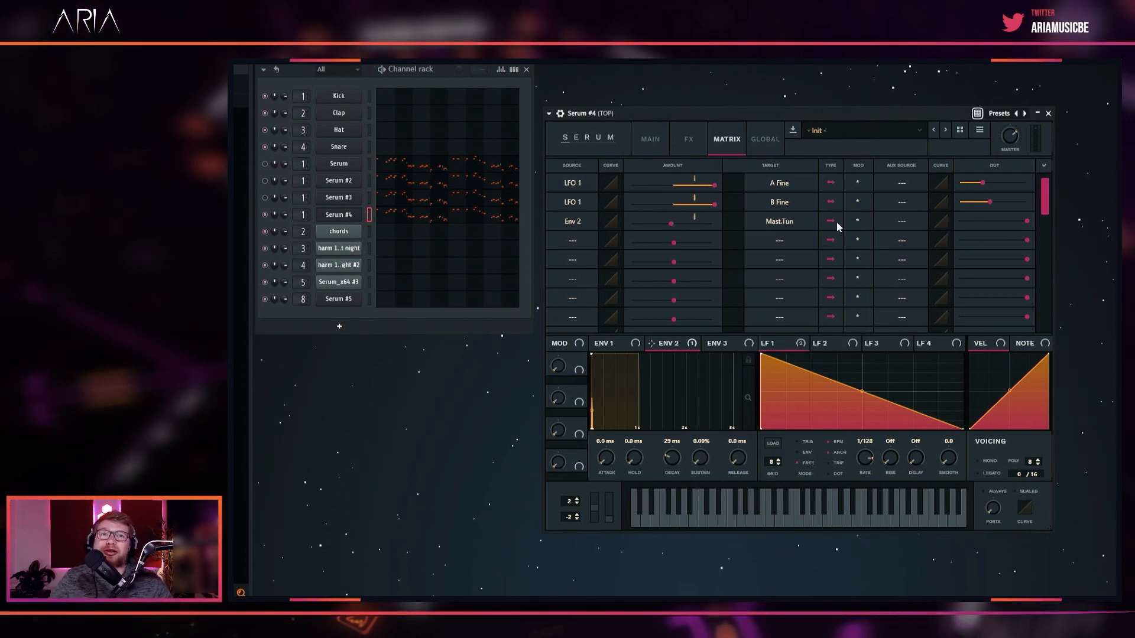
Enable mono and legato voicing with portamento on Serum #4, set its master level to 75 and audition the layer.
click(988, 462)
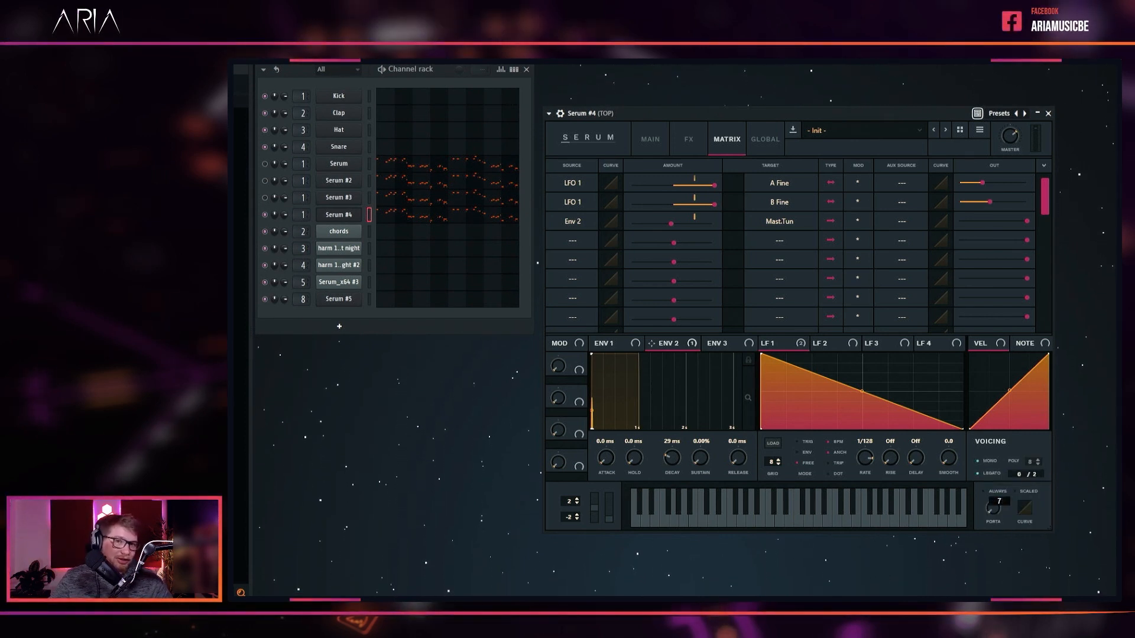
double_click(1010, 135)
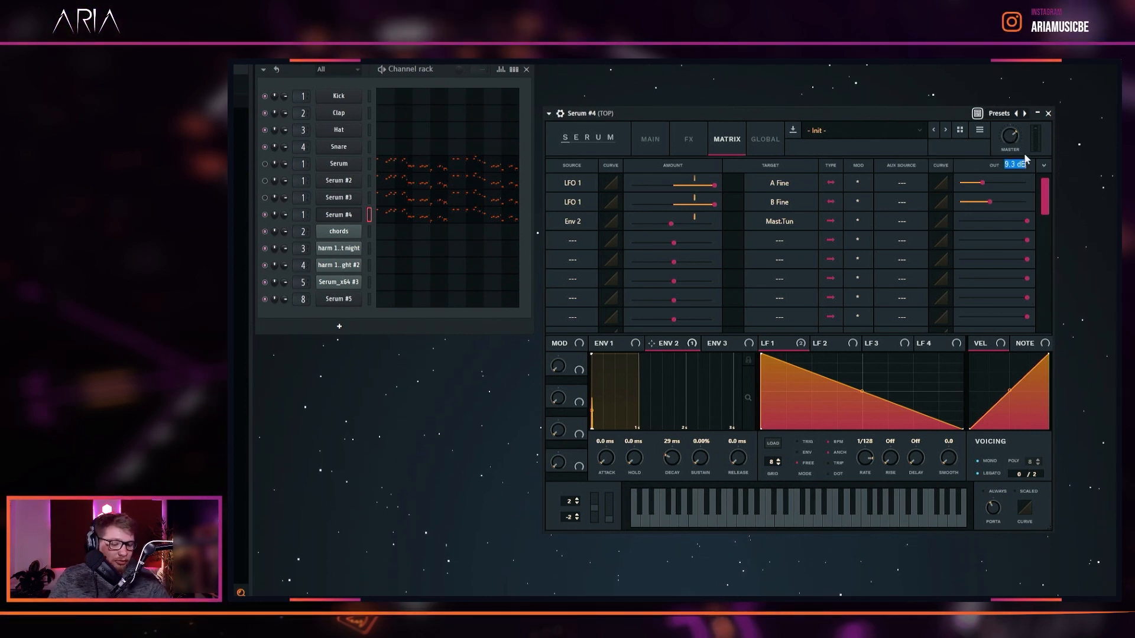
text(75)
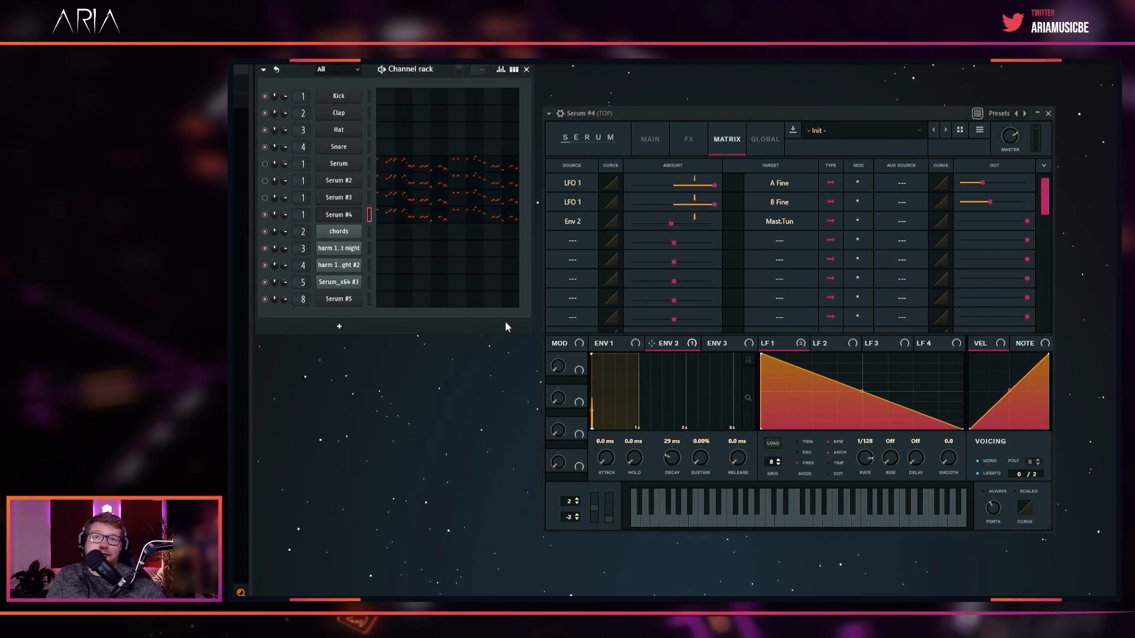
key(space)
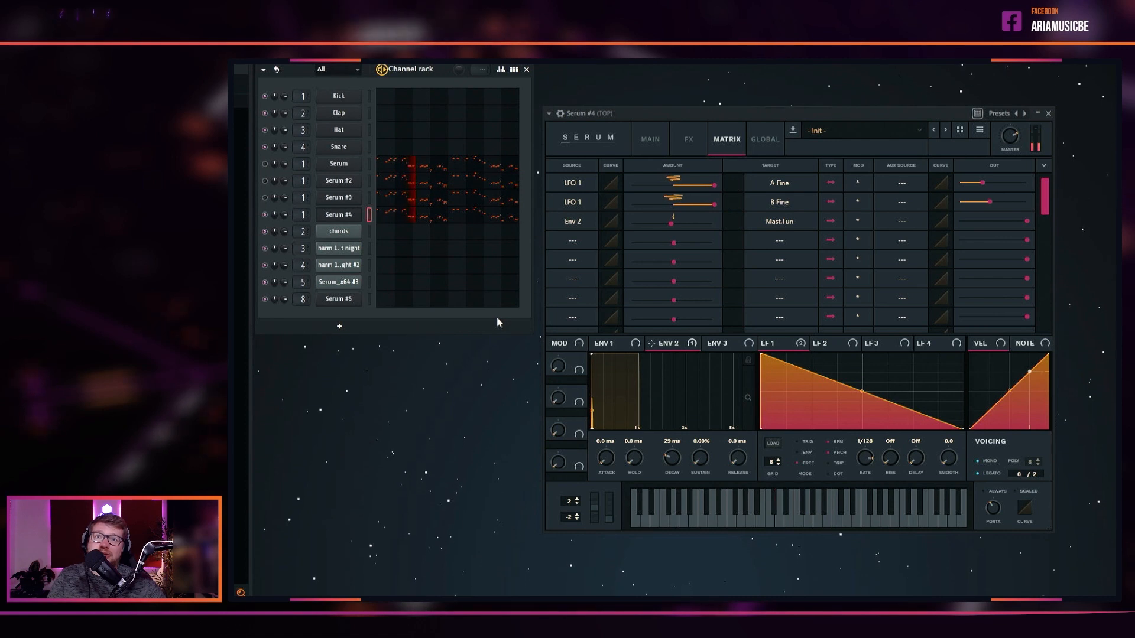
Unmute Serum #3, Serum #2 and Serum alongside Serum #4 and audition the combined lead layers.
click(650, 140)
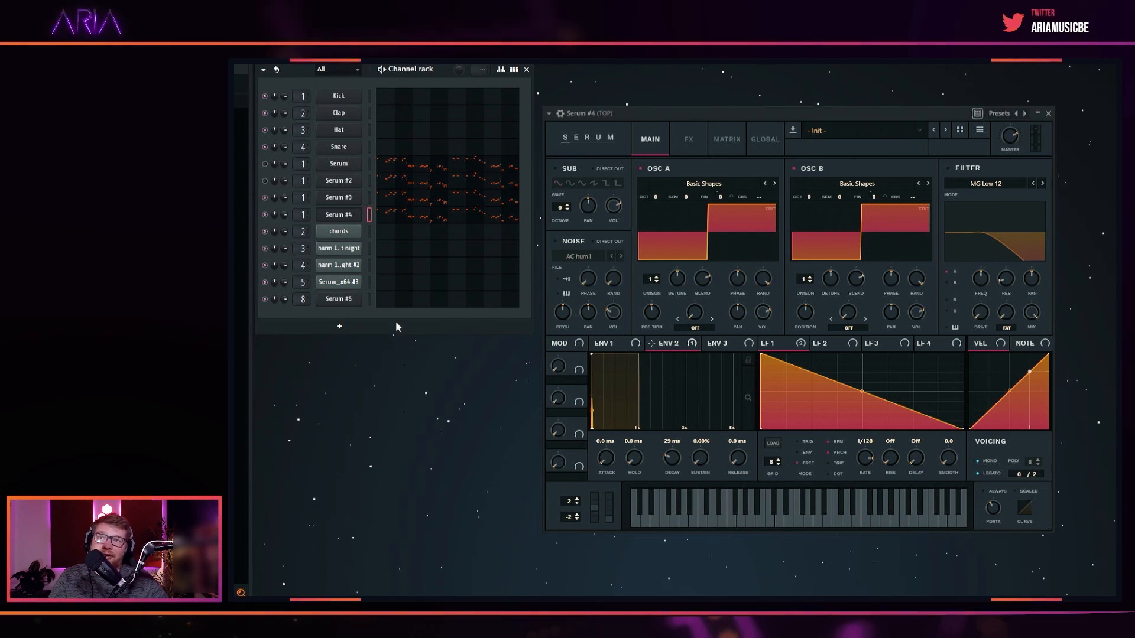
key(space)
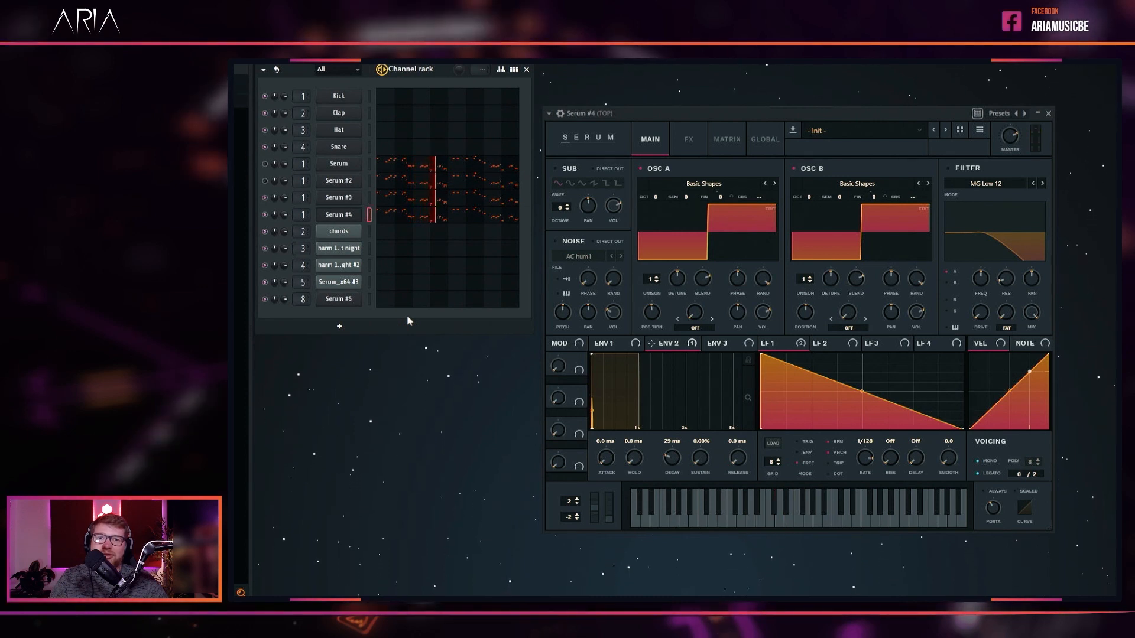
key(space)
click(264, 181)
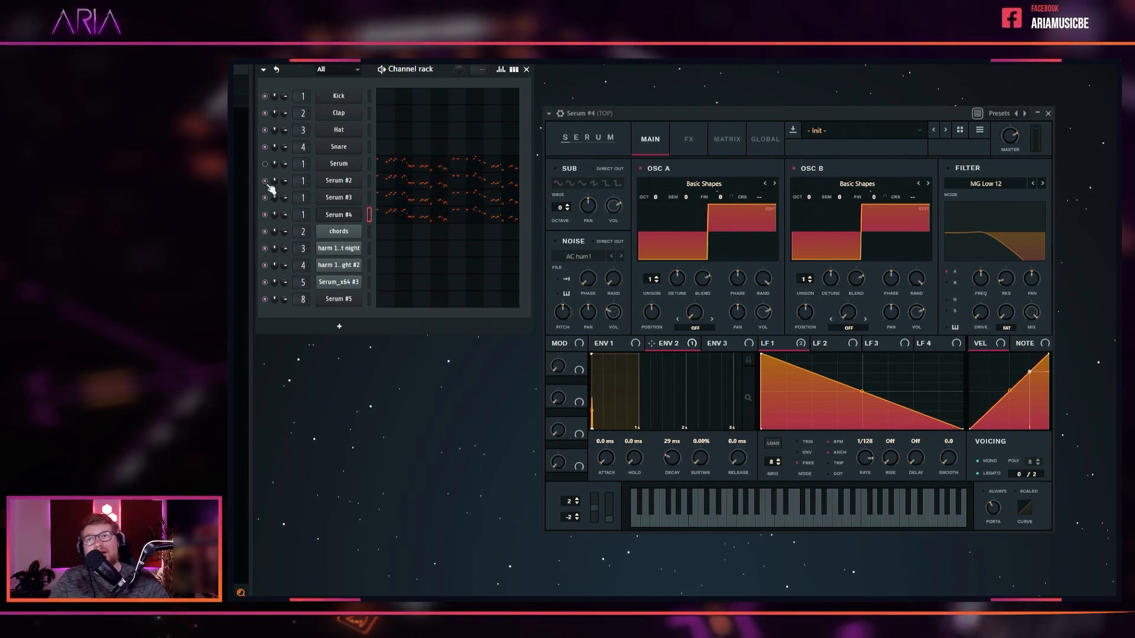
click(266, 163)
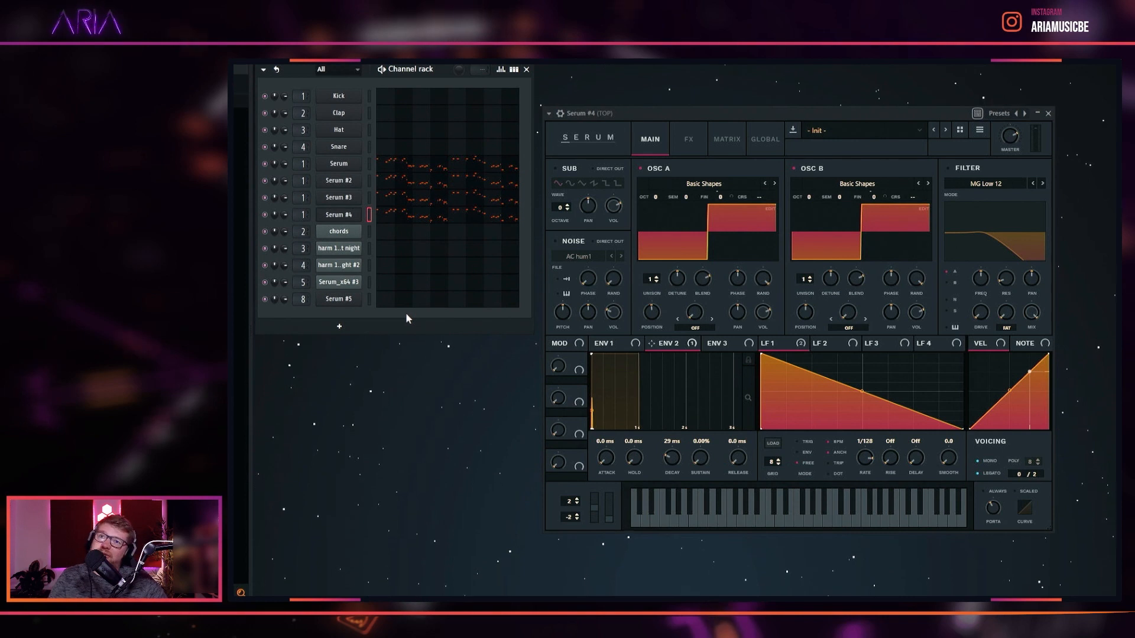
key(space)
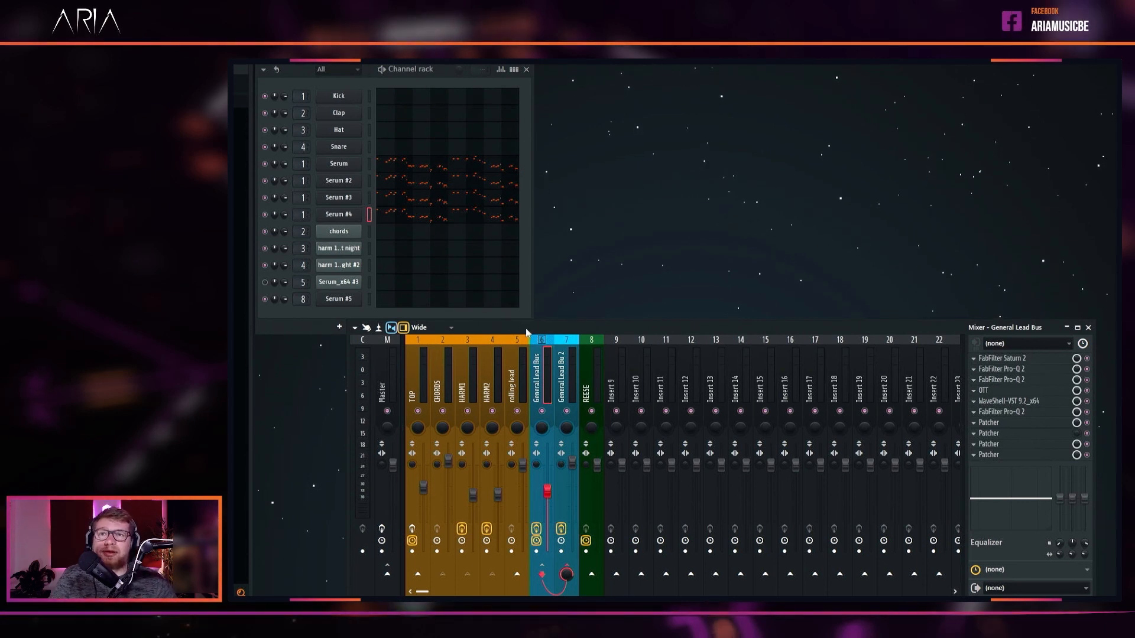
Review the two FabFilter Pro-Q 2 effects on the TOP mixer track and route TOP to the General Lead Bus.
click(420, 573)
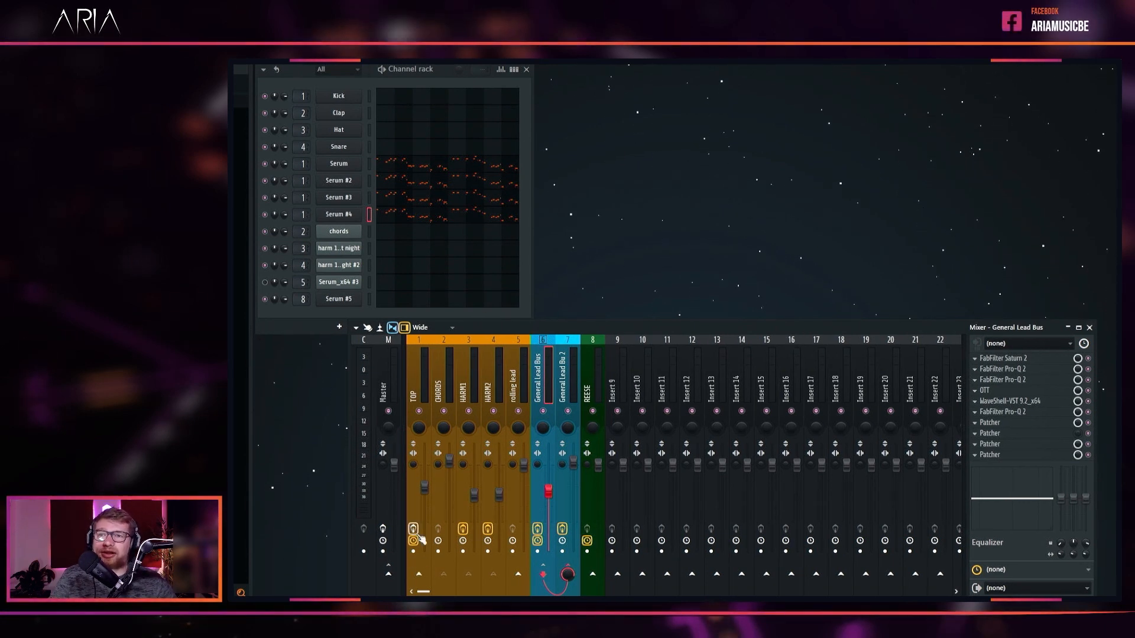
drag(563, 327, 566, 298)
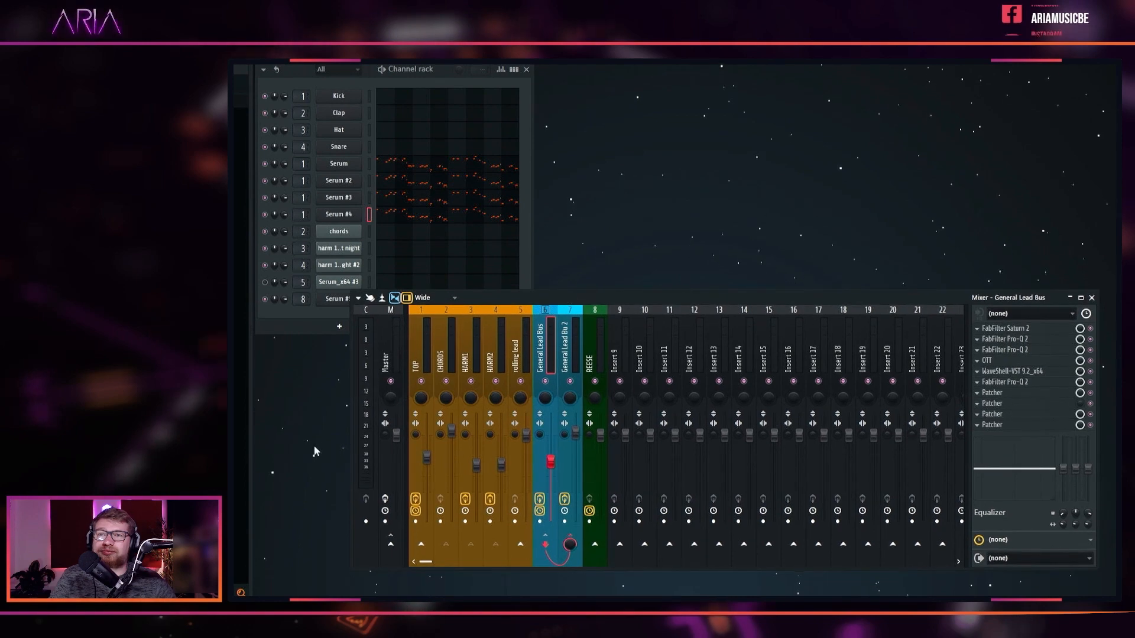
click(433, 350)
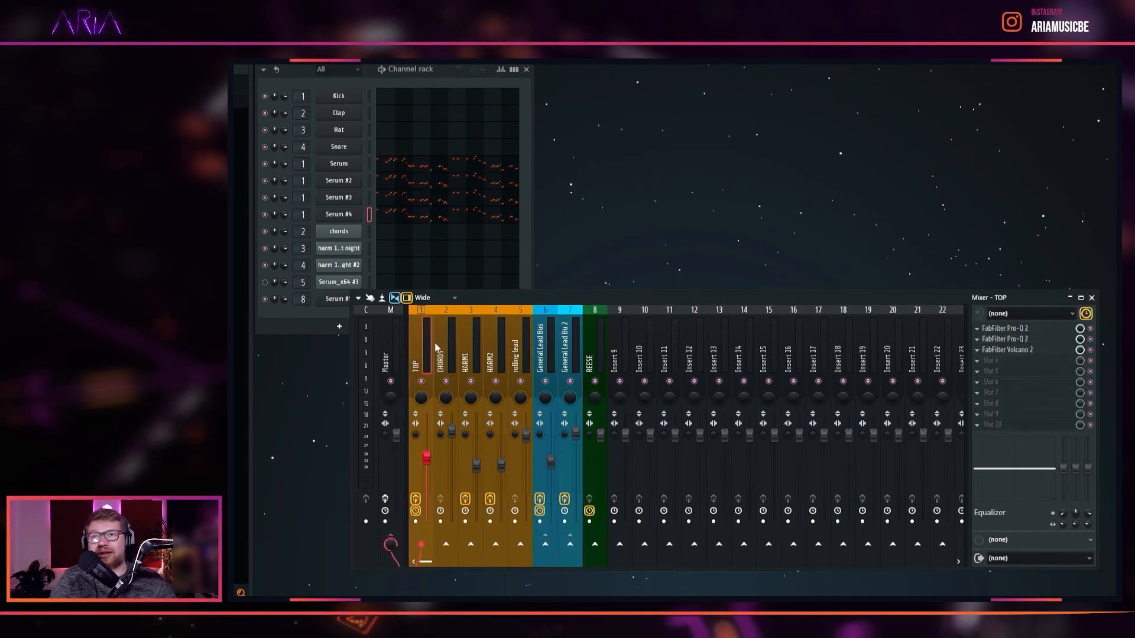
click(1018, 330)
click(1018, 332)
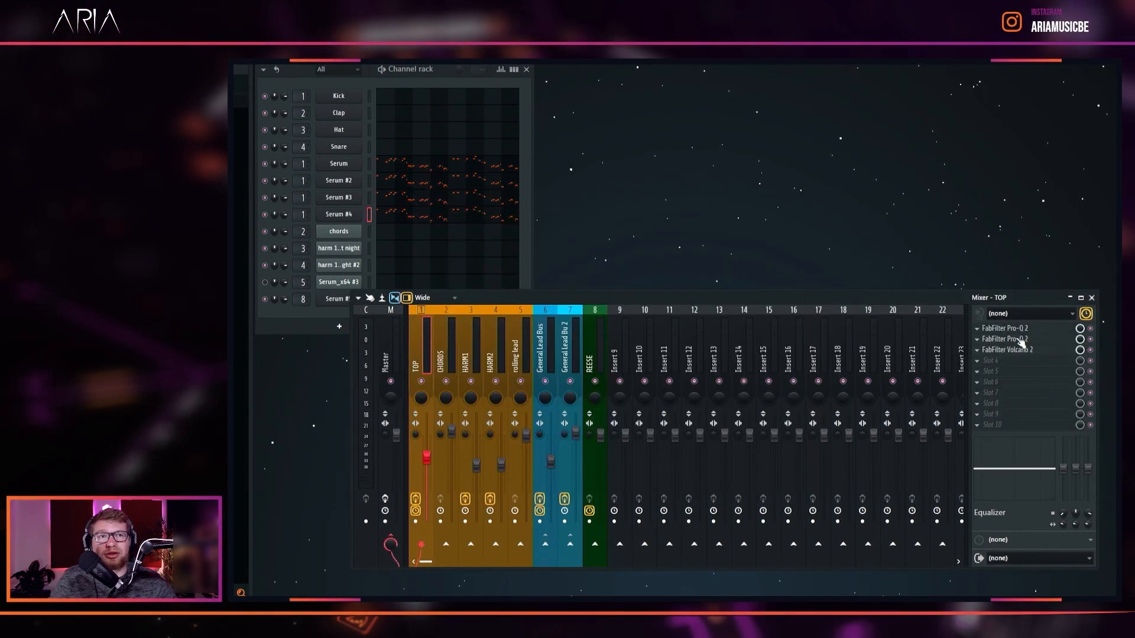
click(1018, 339)
click(1019, 340)
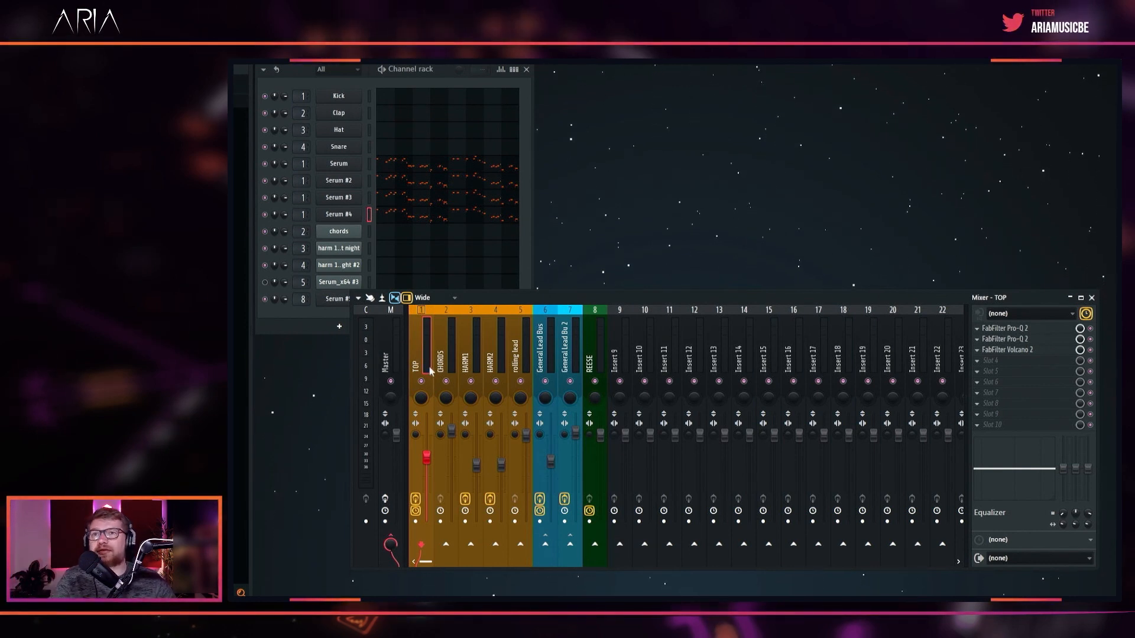
drag(402, 539, 545, 544)
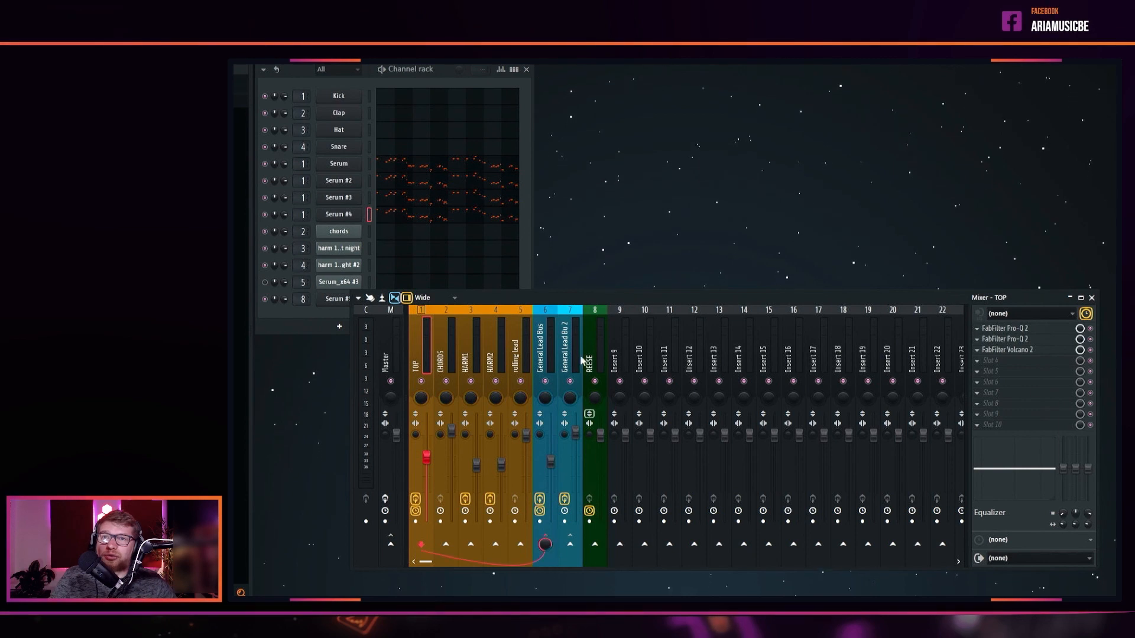
Examine the delay, reverb, filter and sidechain settings of the EZ LEAD SEND Patcher on the General Lead Bus.
click(542, 345)
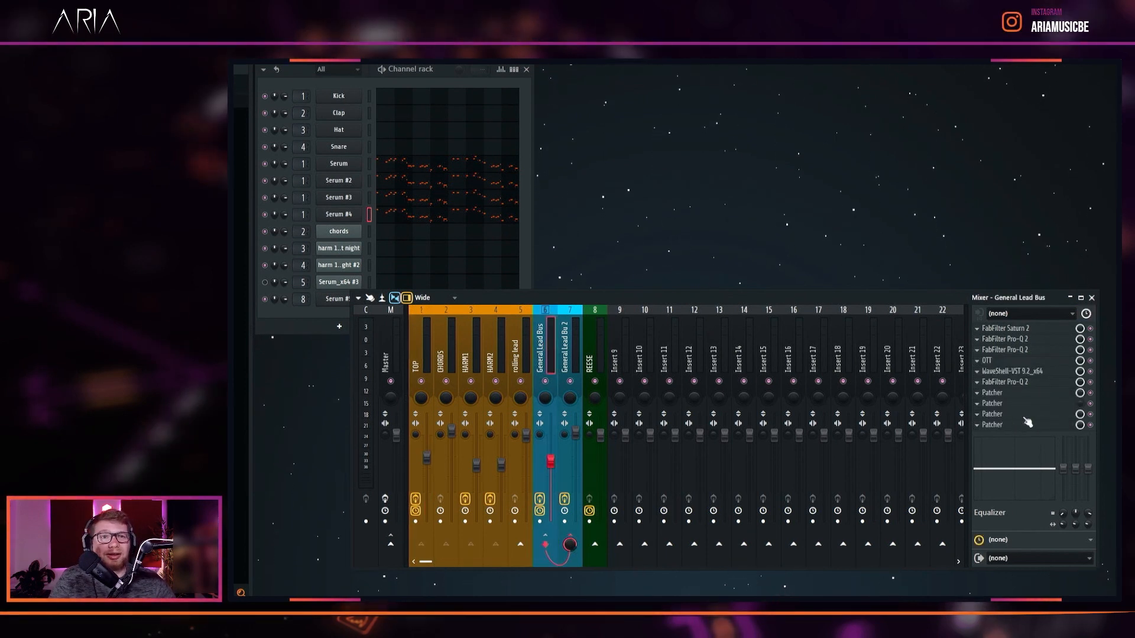
click(1005, 425)
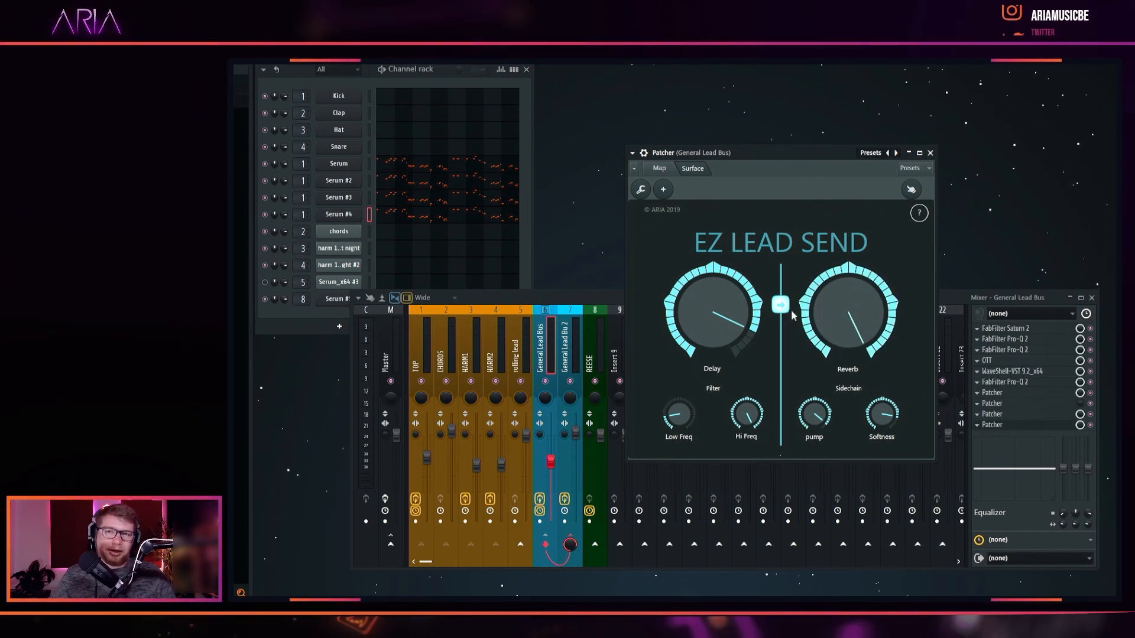
click(930, 153)
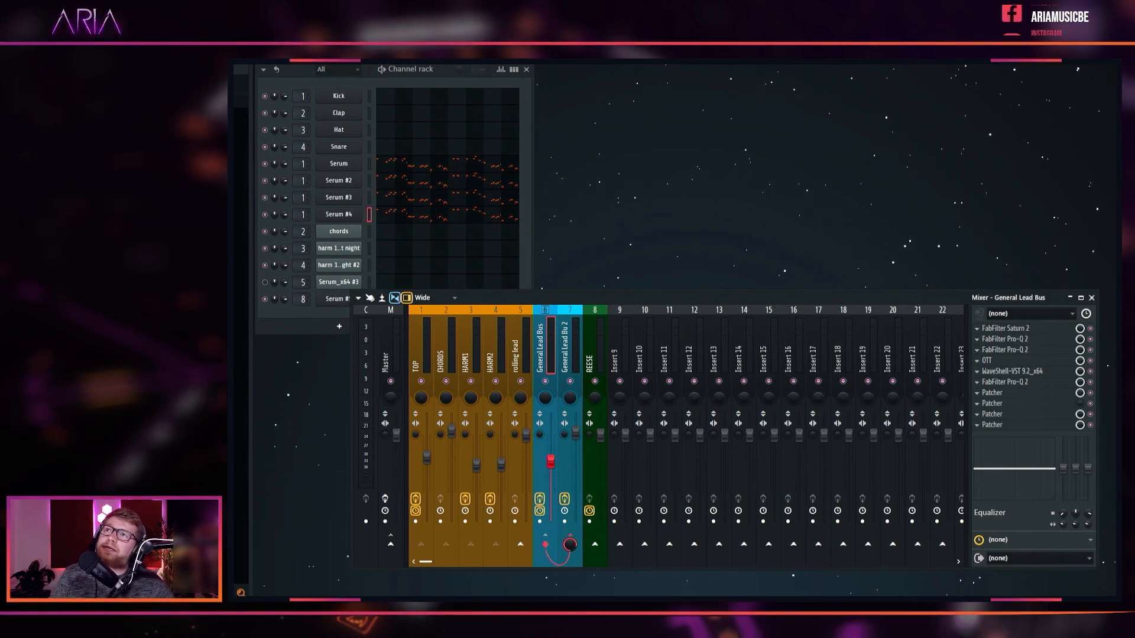
Play the four lead layers through the General Lead Bus, and play them together with the chords and harmony channels.
key(space)
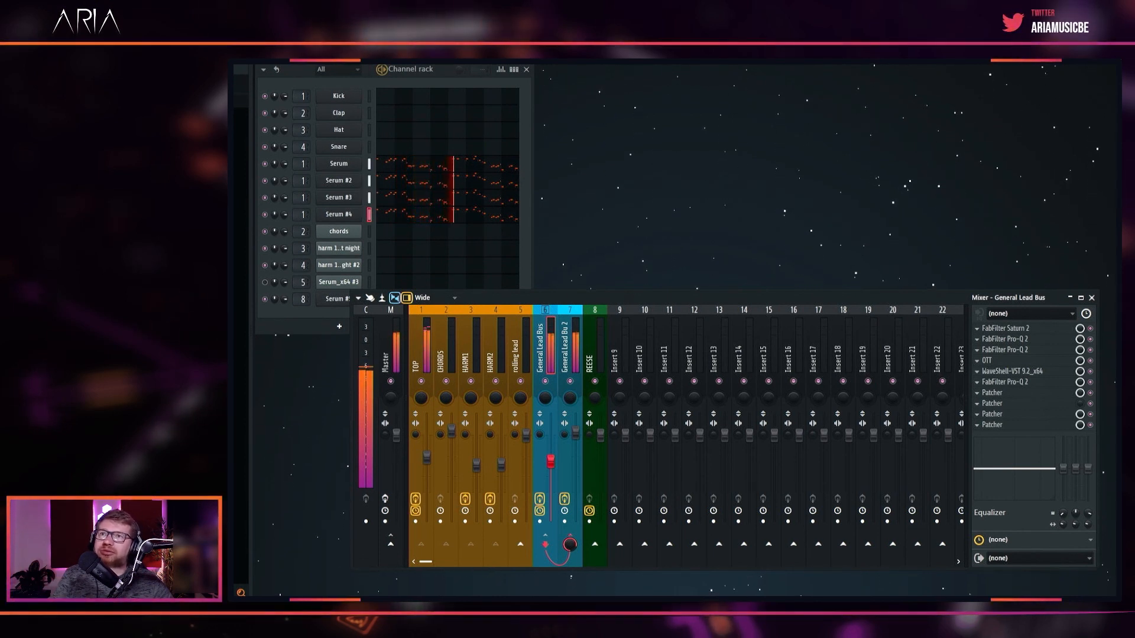
key(space)
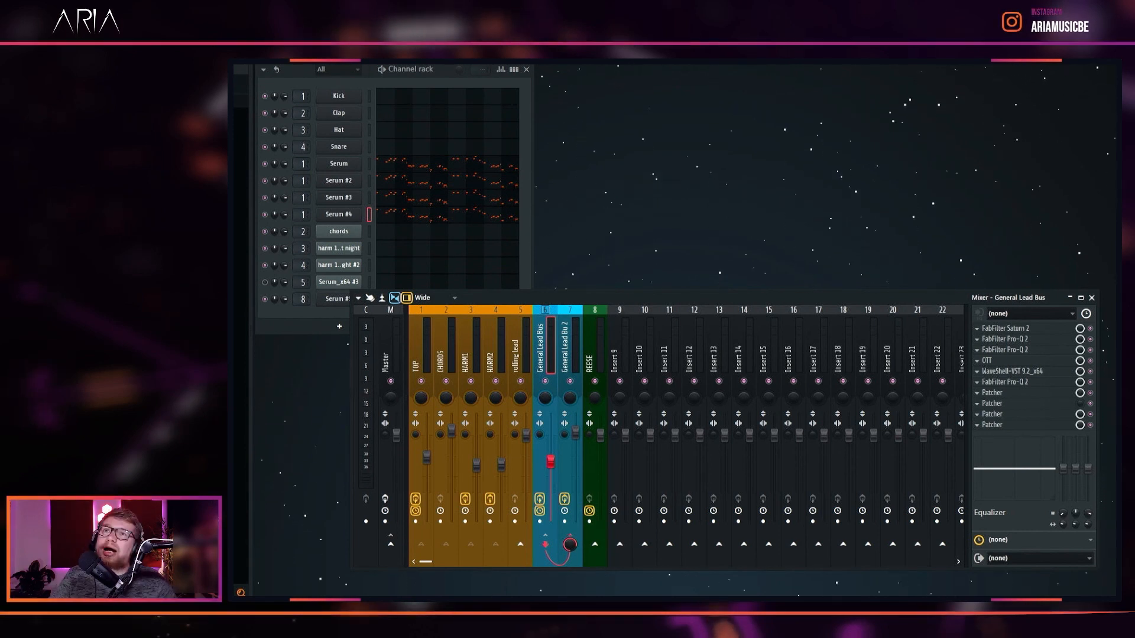
key(space)
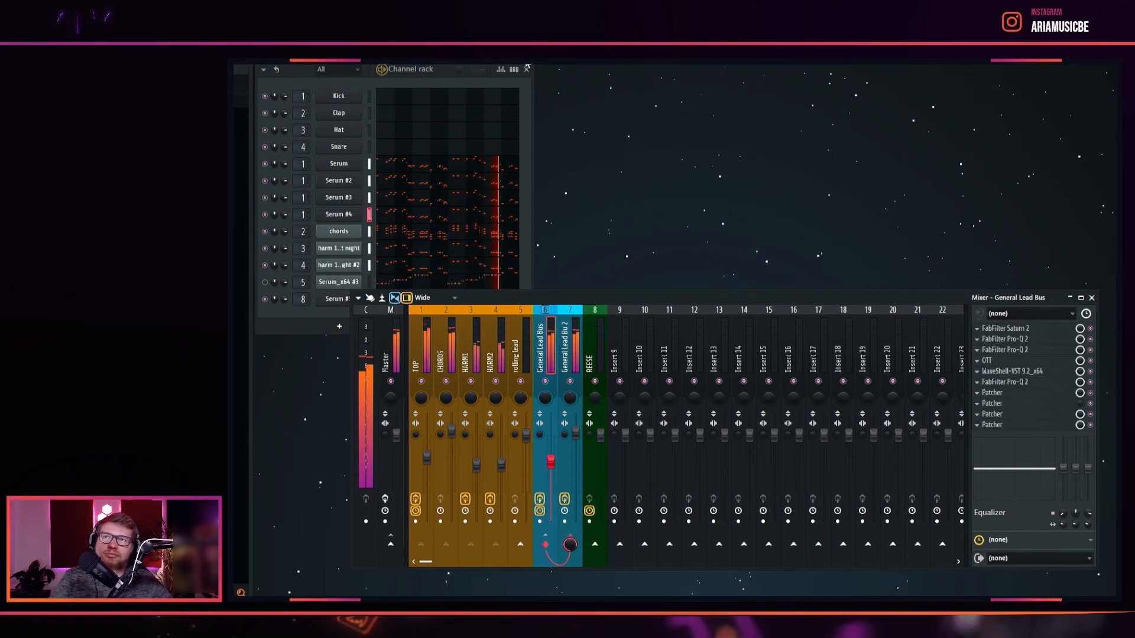
key(space)
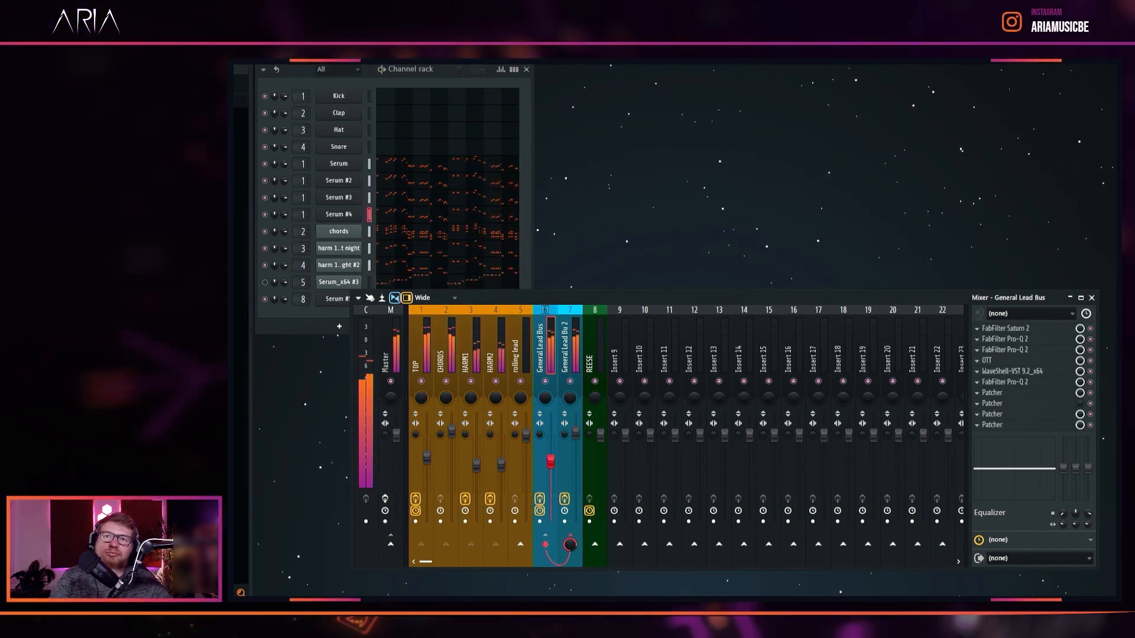